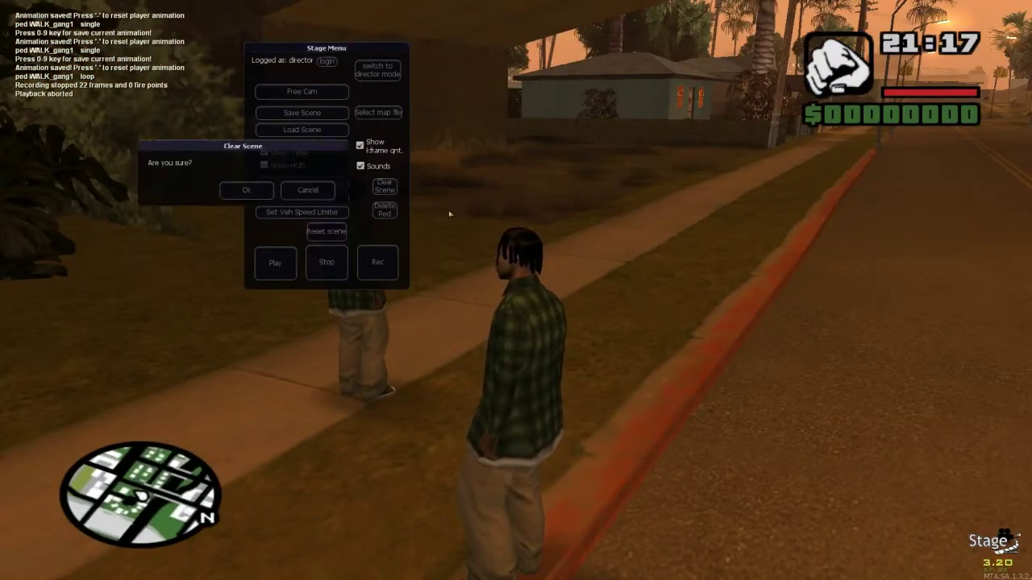
Confirm clearing the scene and run the character back and forth along the sidewalk
{"action": "left_click", "coordinate": [245, 193]}
{"action": "key", "text": "w"}
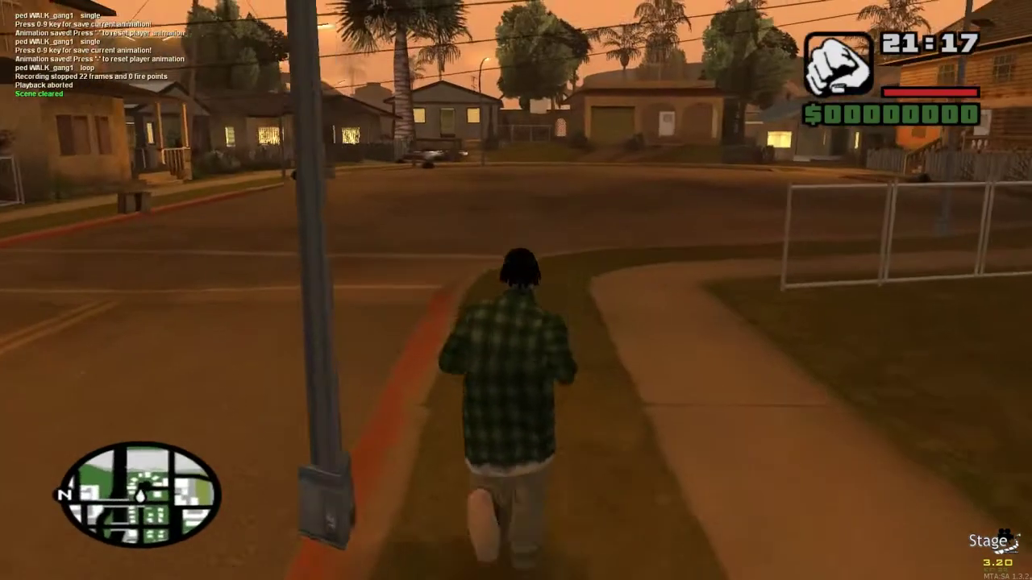
{"action": "key", "text": "s"}
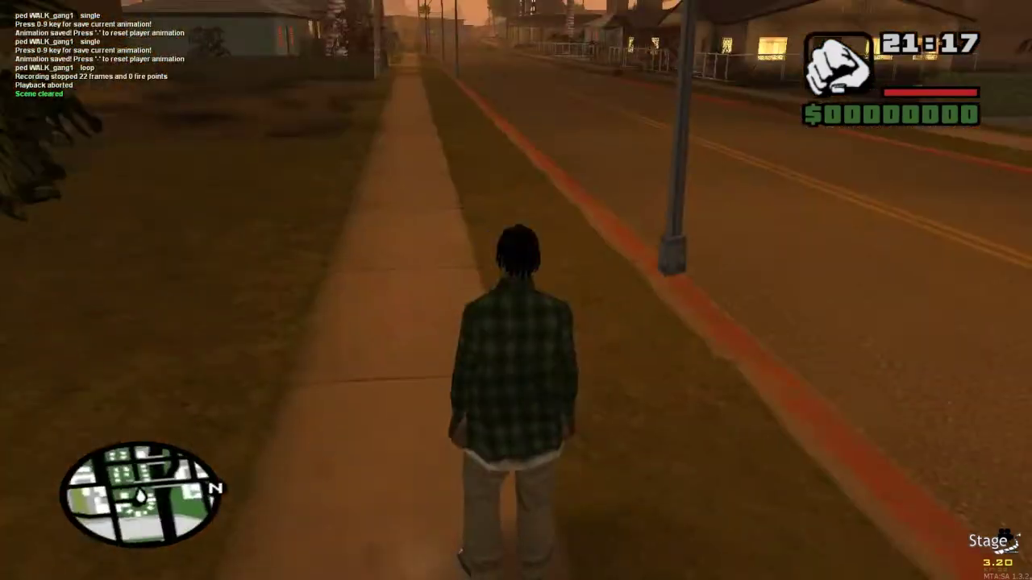
{"action": "key", "text": "w"}
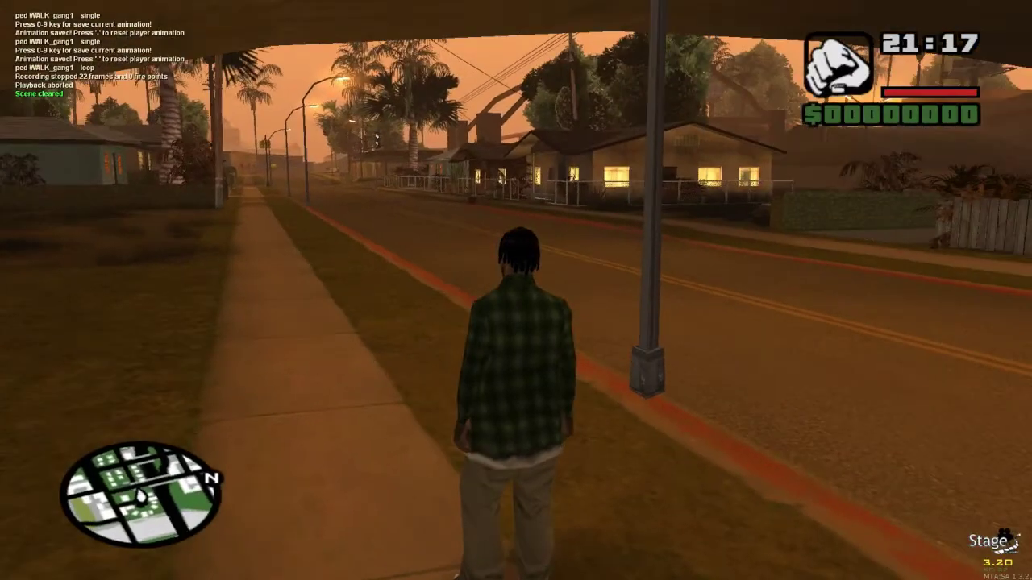
Walk the character across the grass and bring the Stage Menu back up
{"action": "key", "text": "F3"}
{"action": "key", "text": "F3"}
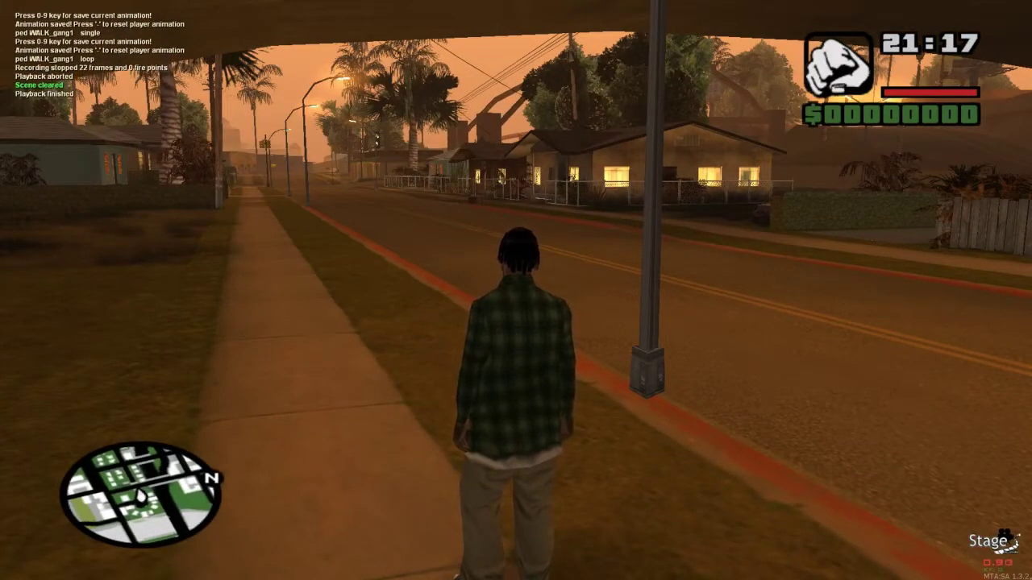
{"action": "key", "text": "w"}
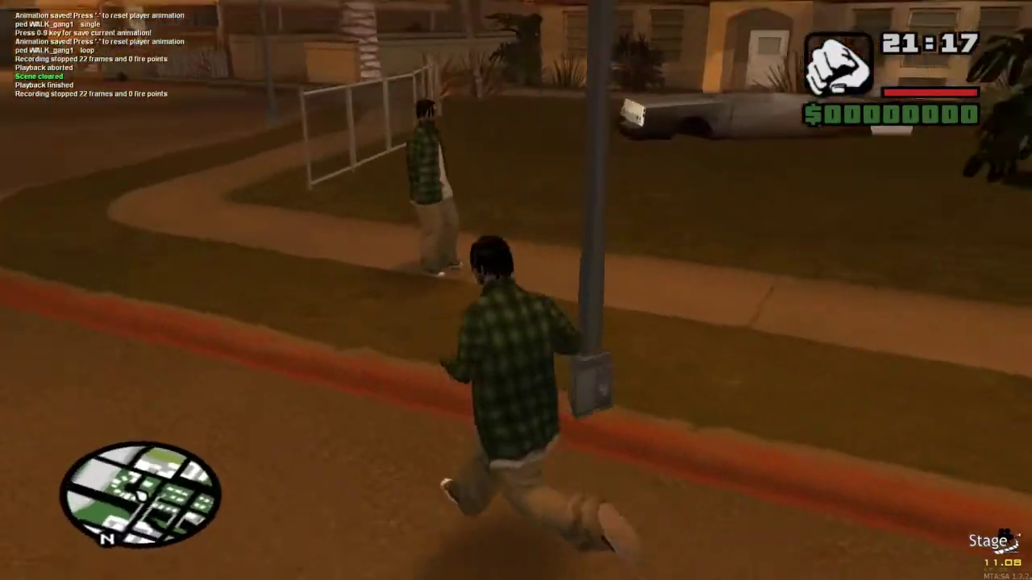
{"action": "key", "text": "F1"}
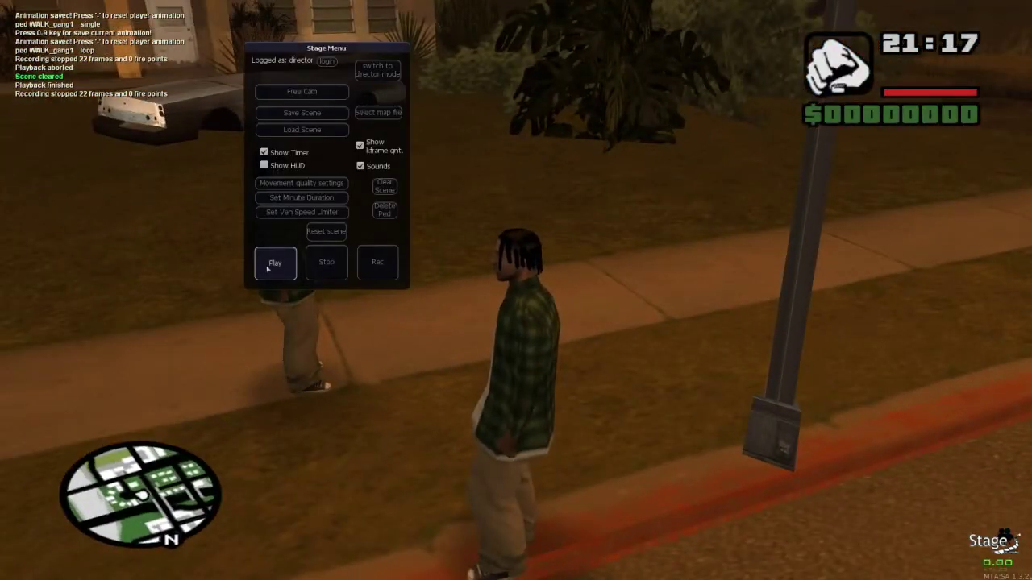
Play the recorded scene back, then stop the playback
{"action": "left_click", "coordinate": [274, 264]}
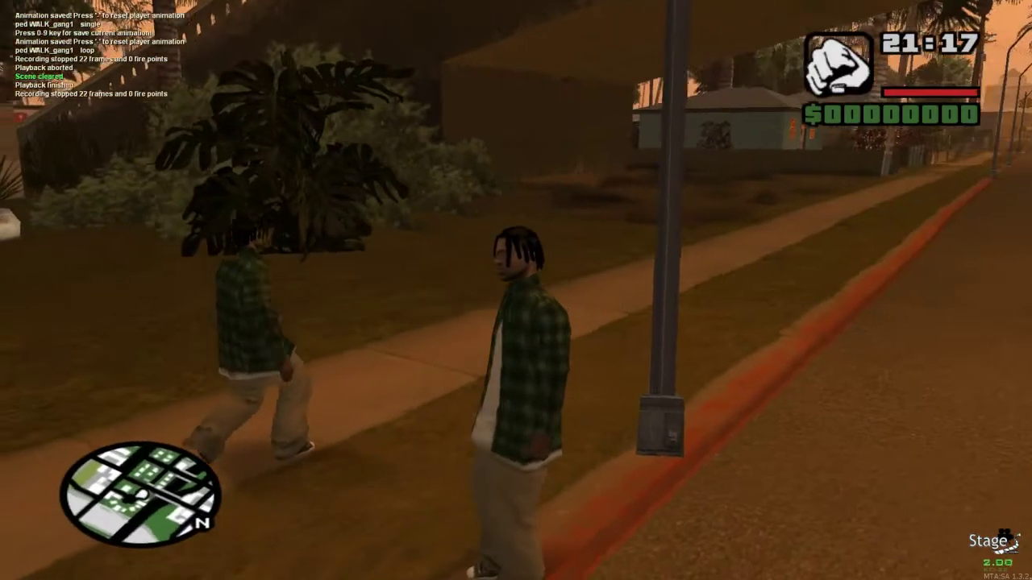
{"action": "key", "text": "F1"}
{"action": "key", "text": "F1"}
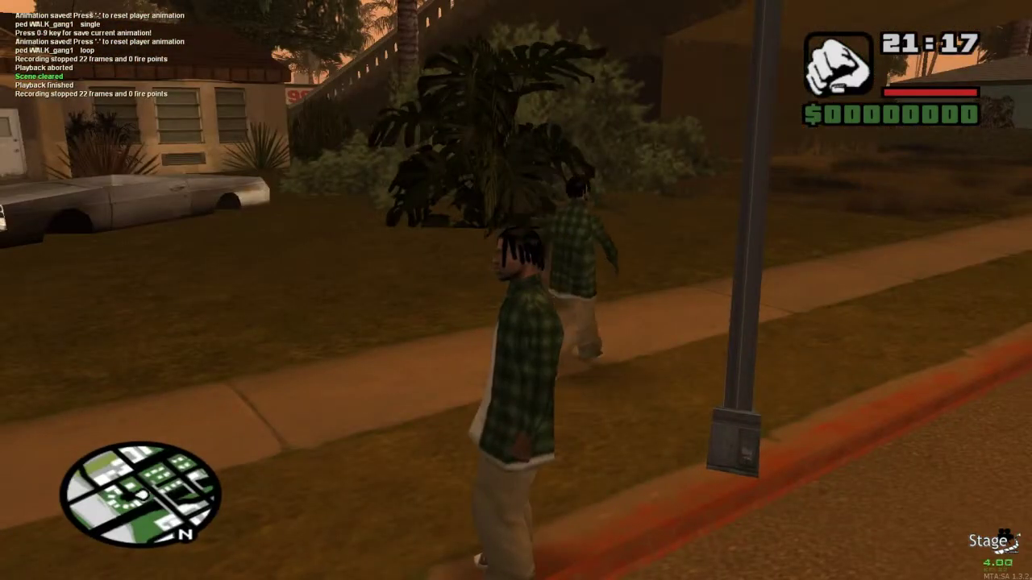
{"action": "key", "text": "F1"}
{"action": "left_click", "coordinate": [327, 262]}
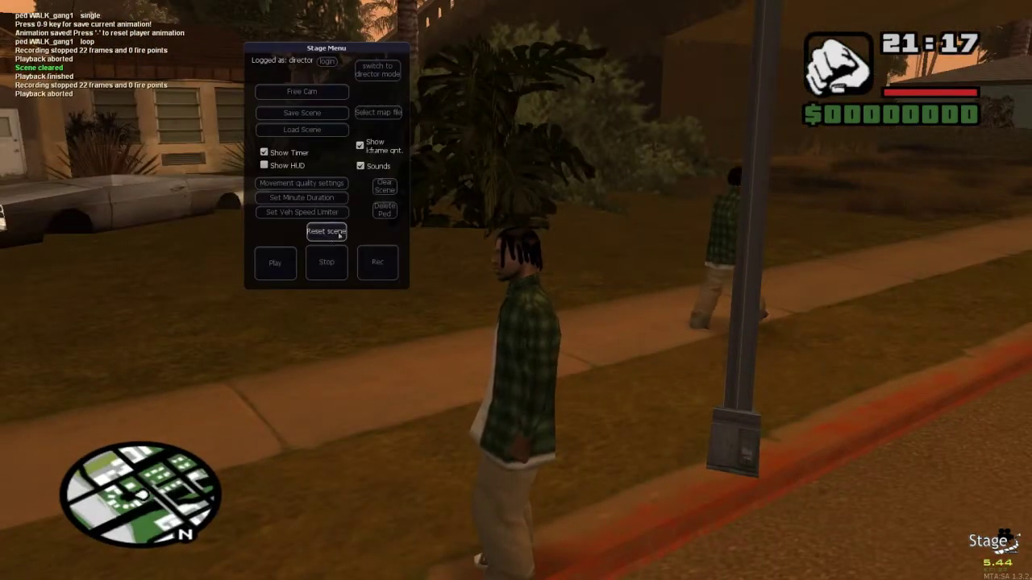
Reset the scene, confirm clearing it, and open Movement quality settings
{"action": "left_click", "coordinate": [326, 232]}
{"action": "key", "text": "Return"}
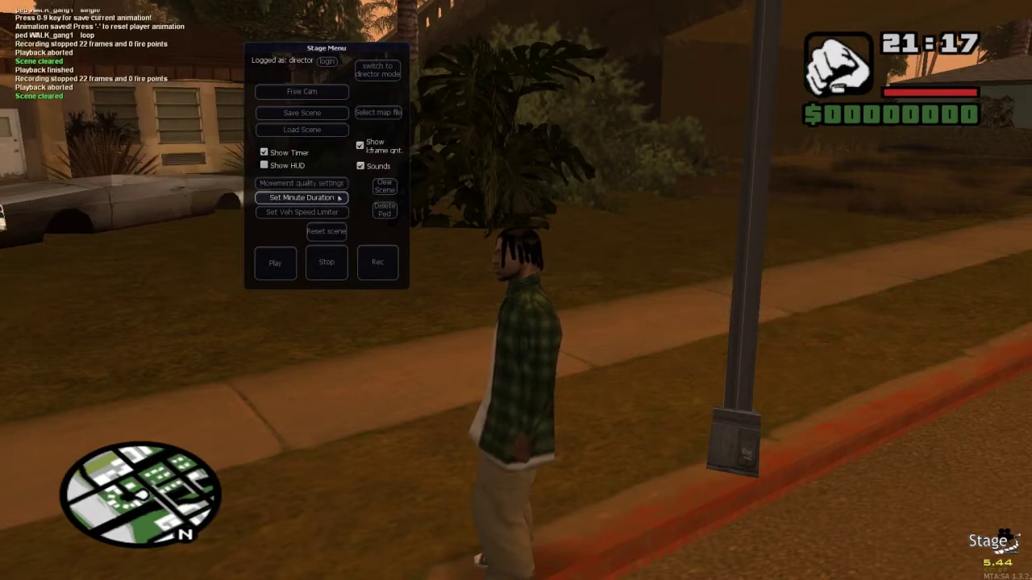
{"action": "left_click", "coordinate": [327, 183]}
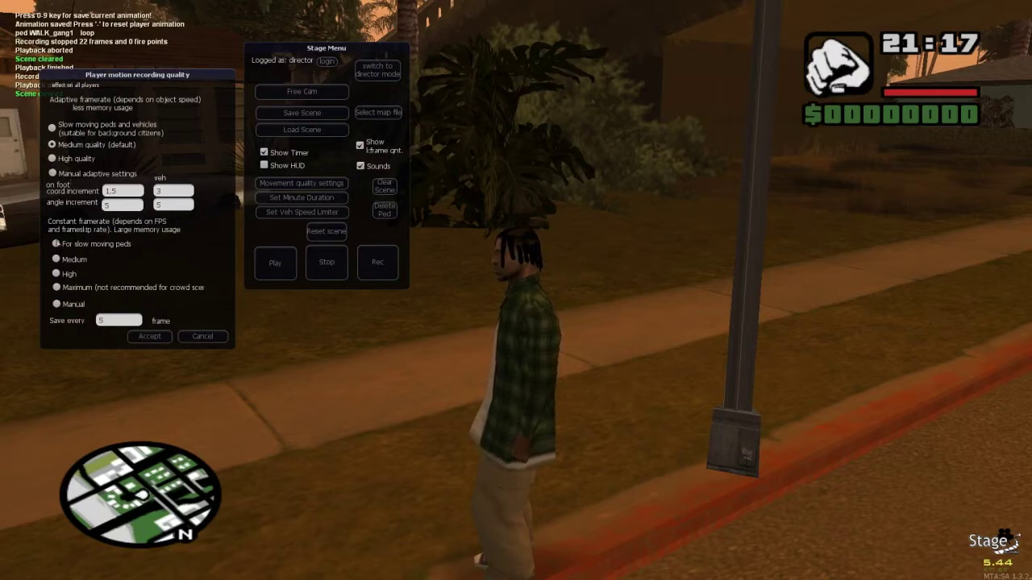
Set recording quality to Maximum constant framerate, accept, and resume walking
{"action": "left_click", "coordinate": [57, 287]}
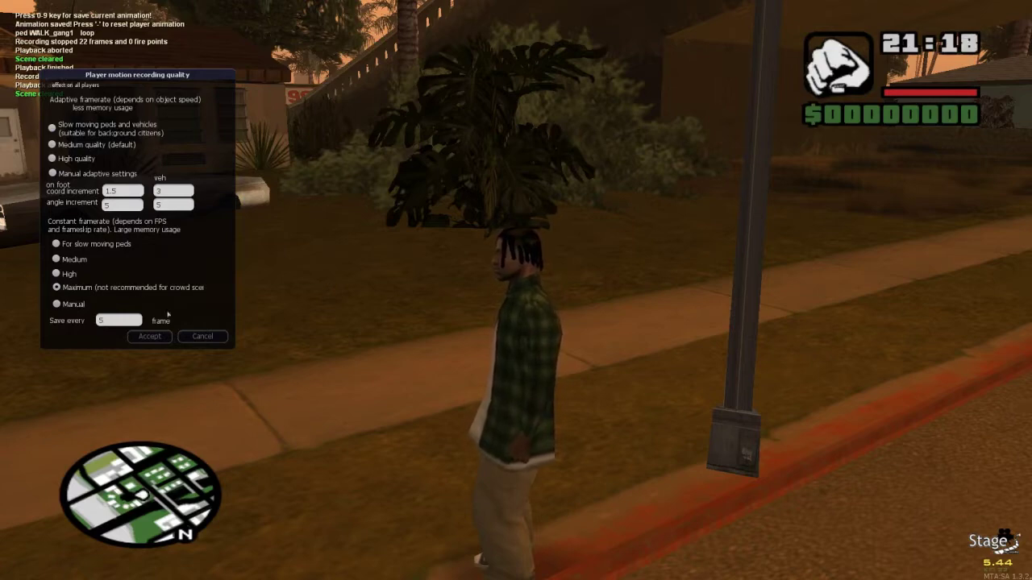
{"action": "left_click", "coordinate": [149, 336]}
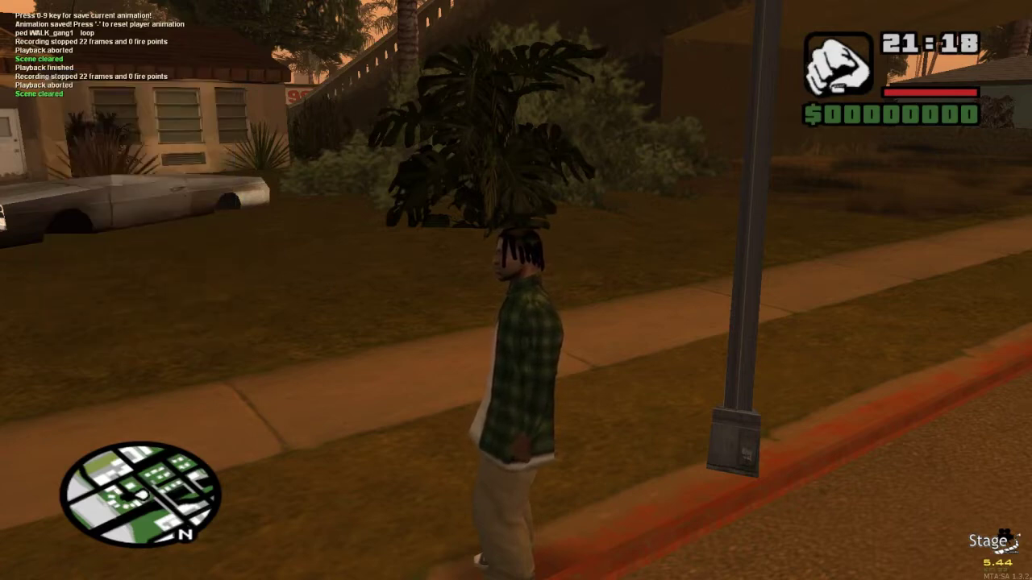
{"action": "key", "text": "w"}
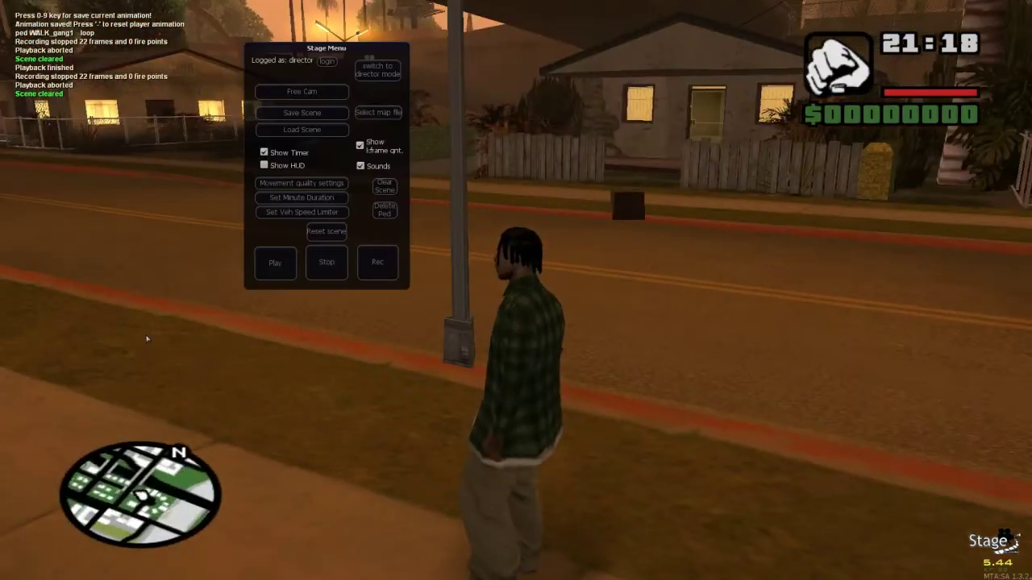
Walk along the sidewalk, then open and close the FR GUI animation list
{"action": "key", "text": "w"}
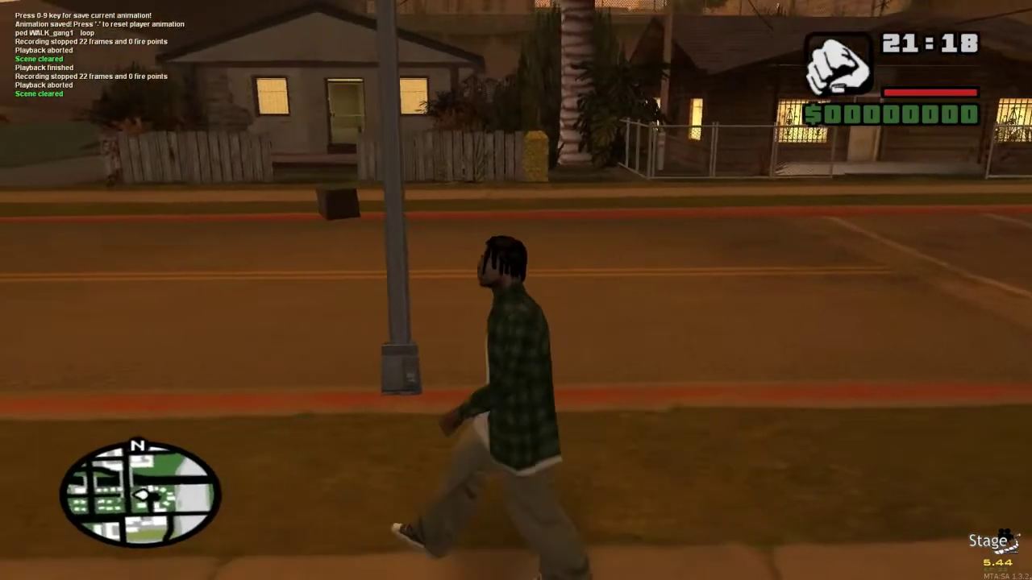
{"action": "key", "text": "w"}
{"action": "key", "text": "w"}
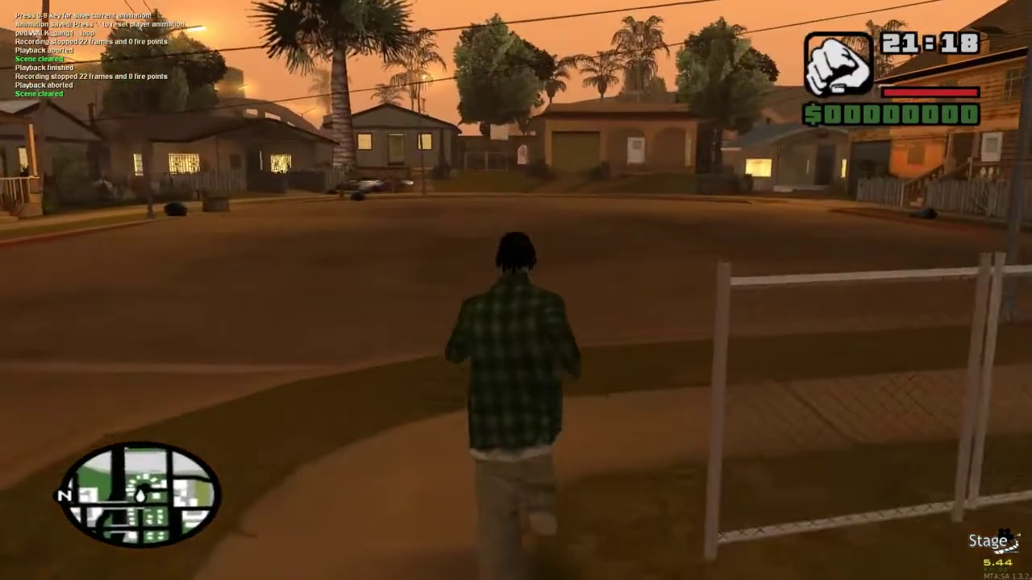
{"action": "key", "text": "w"}
{"action": "key", "text": "F1"}
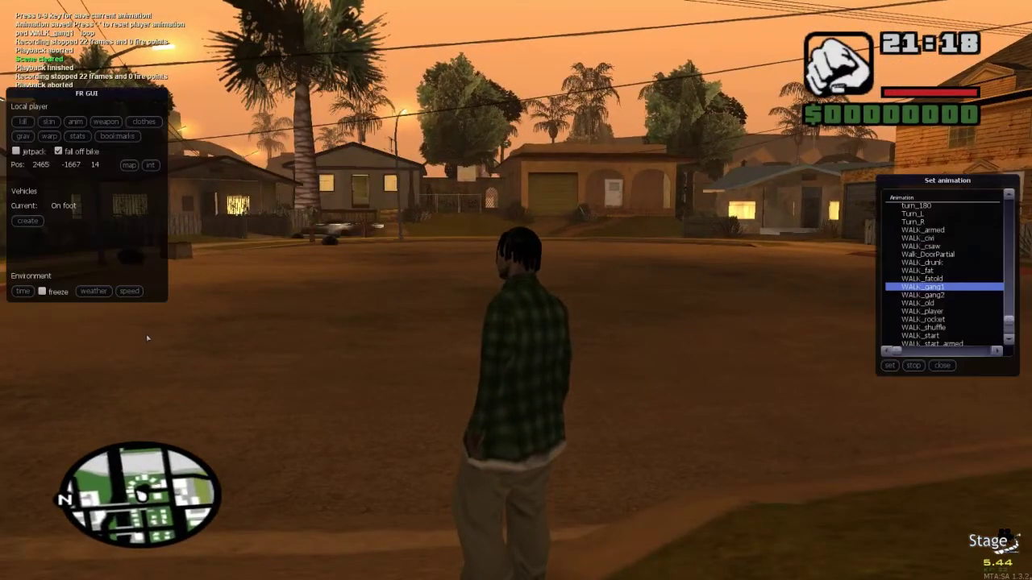
{"action": "key", "text": "F1"}
{"action": "key", "text": "F2"}
{"action": "key", "text": "F2"}
{"action": "key", "text": "F2"}
Reopen Movement quality settings showing Maximum and switch on director mode
{"action": "left_click", "coordinate": [301, 183]}
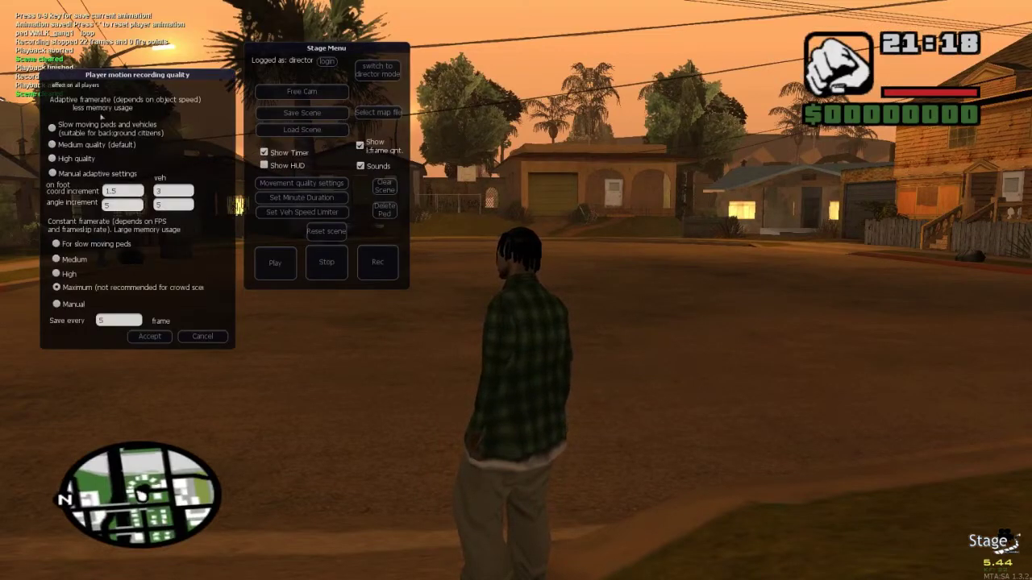
{"action": "key", "text": "F1"}
{"action": "key", "text": "F1"}
{"action": "key", "text": "F2"}
{"action": "key", "text": "F2"}
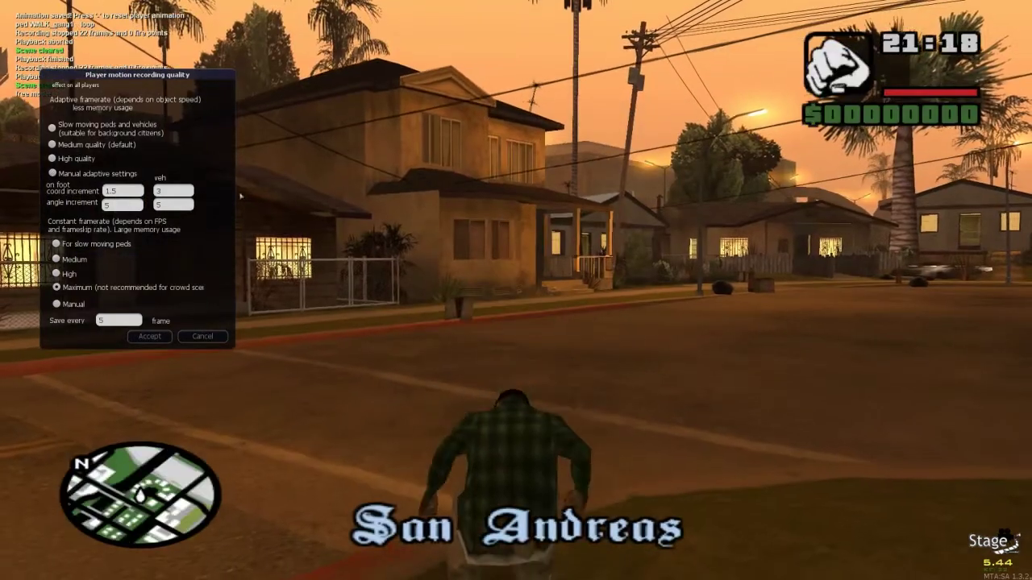
{"action": "key", "text": "F2"}
{"action": "key", "text": "F2"}
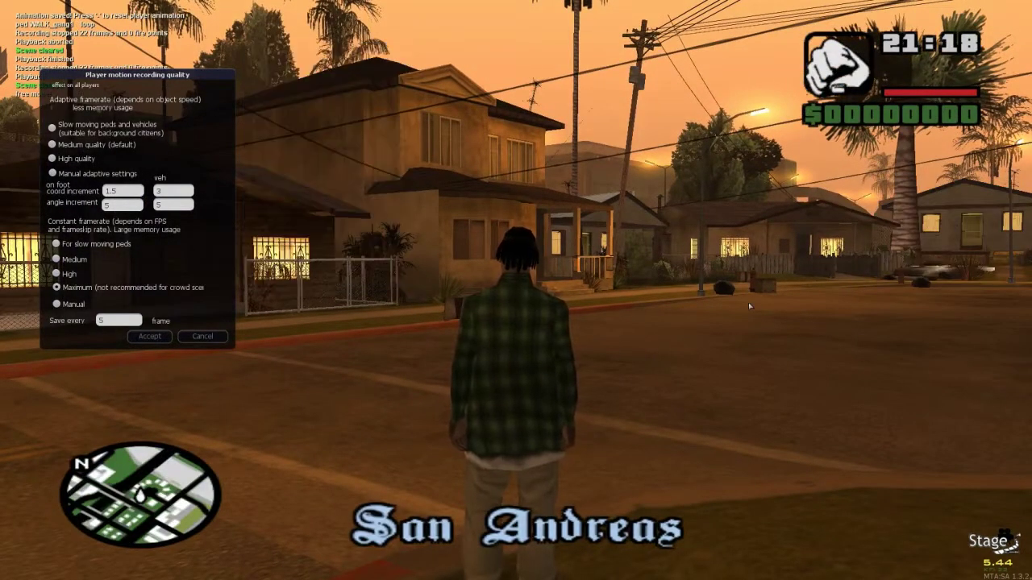
{"action": "key", "text": "F2"}
{"action": "key", "text": "F2"}
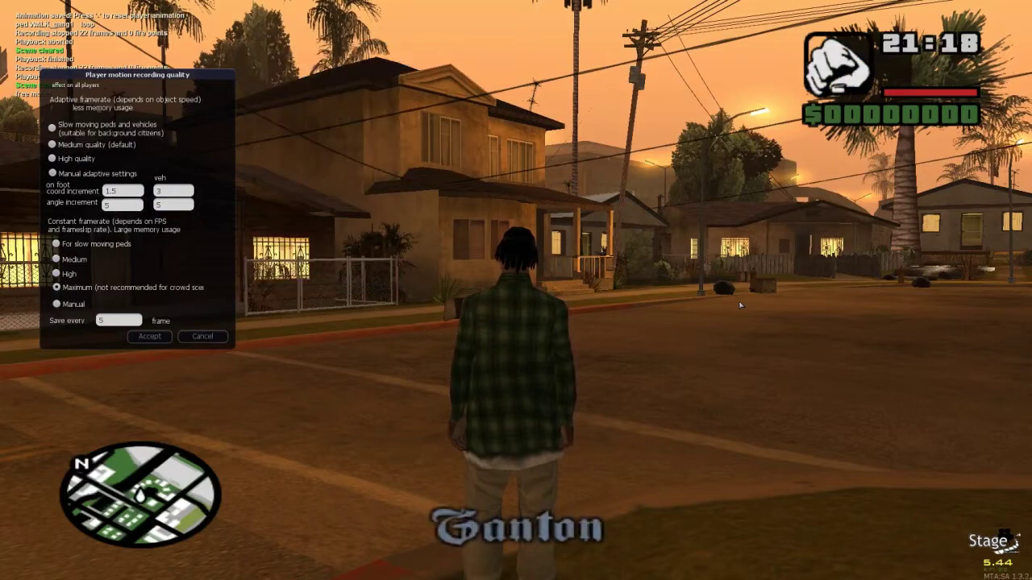
{"action": "key", "text": "F3"}
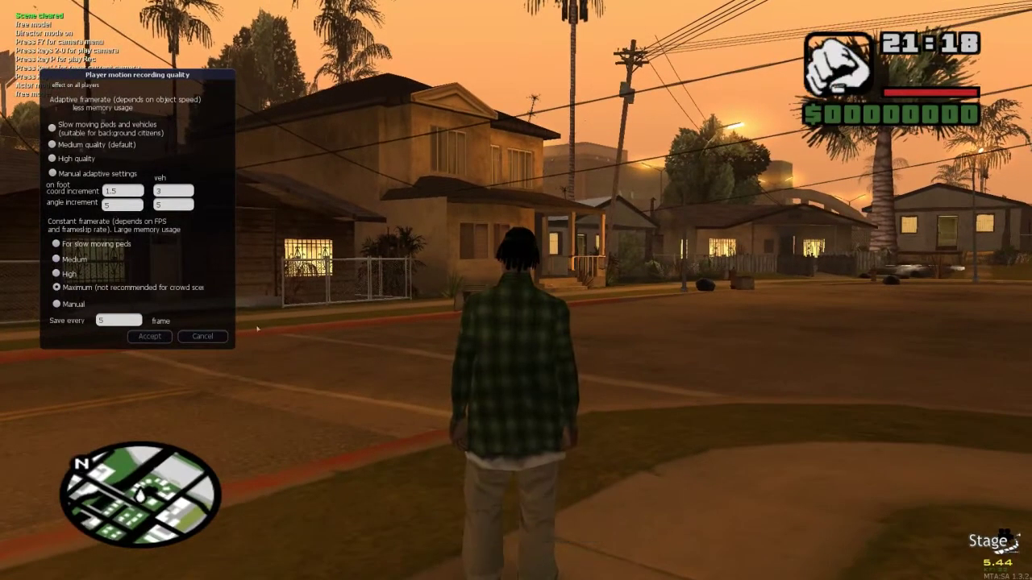
Dismiss the quality settings, then reopen them and accept unchanged
{"action": "left_click", "coordinate": [202, 336]}
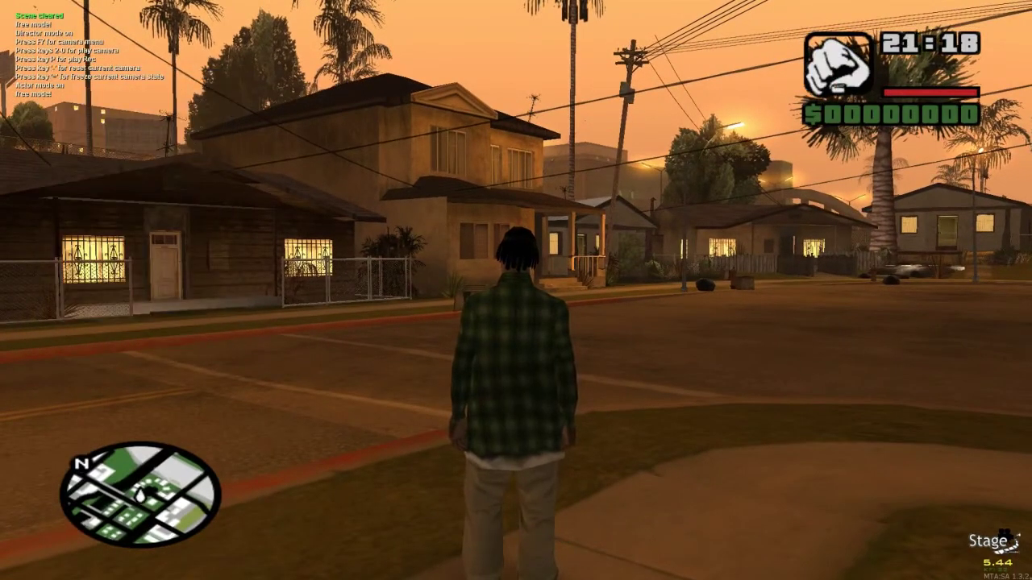
{"action": "key", "text": "F2"}
{"action": "key", "text": "F2"}
{"action": "key", "text": "F2"}
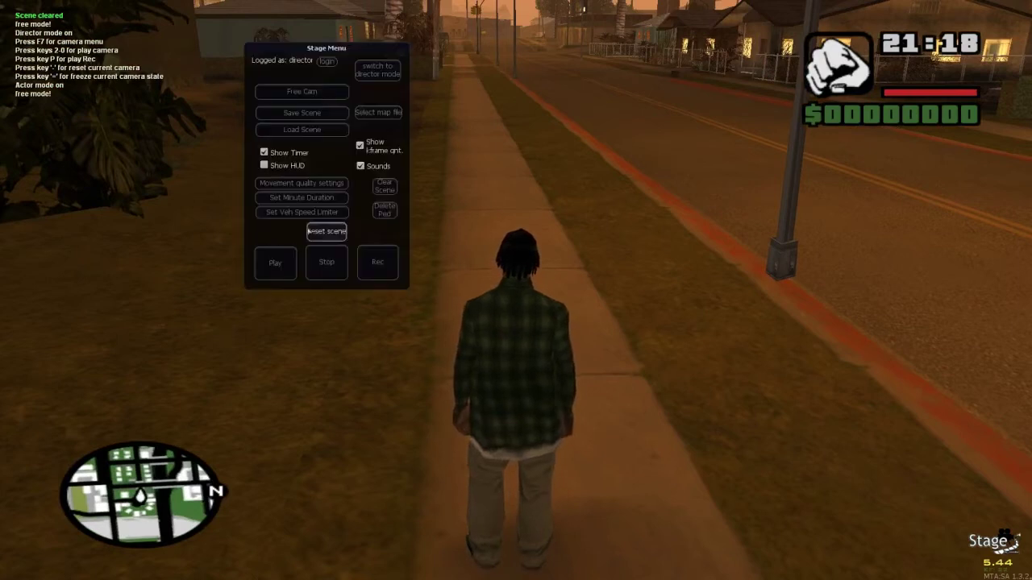
{"action": "left_click", "coordinate": [298, 185]}
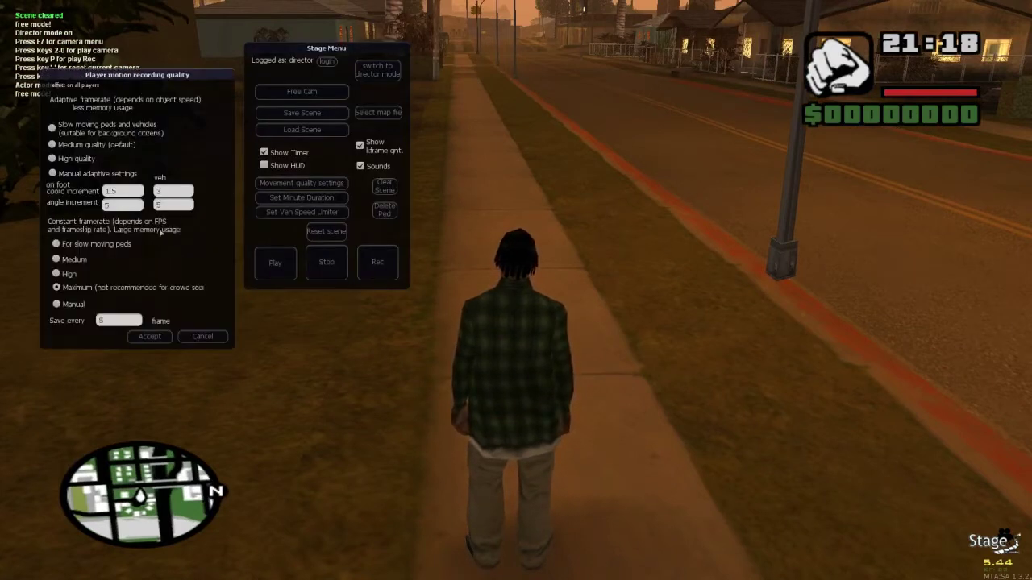
{"action": "left_click", "coordinate": [150, 336]}
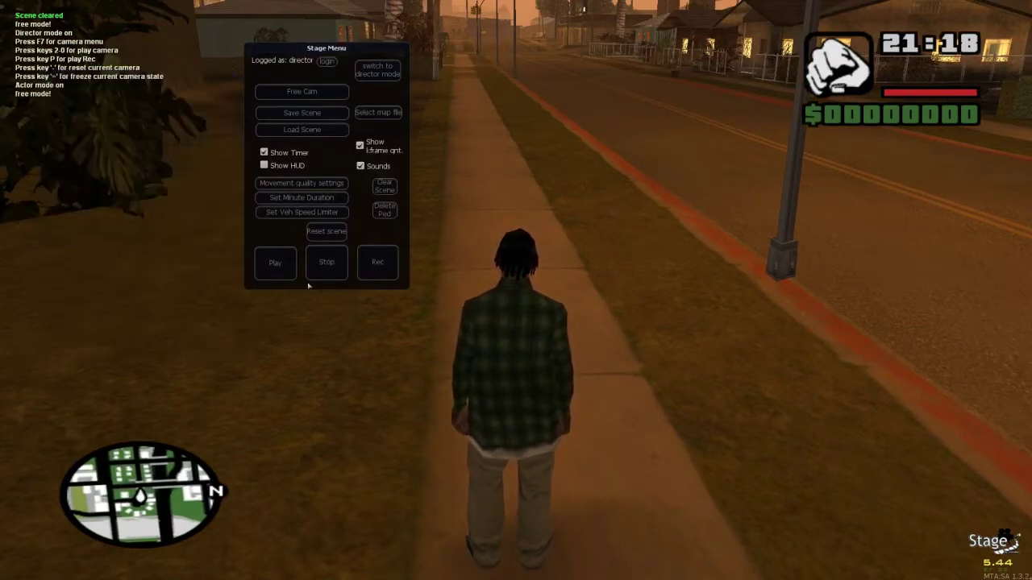
Record a 162-frame walk along the sidewalk toward the lamp post
{"action": "left_click", "coordinate": [365, 259]}
{"action": "key", "text": "w"}
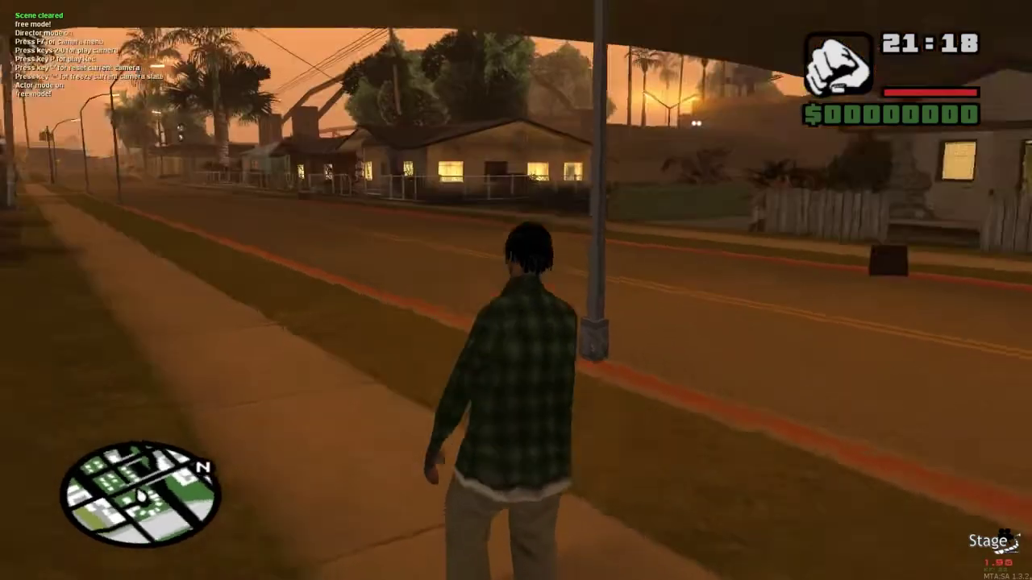
{"action": "key", "text": "w"}
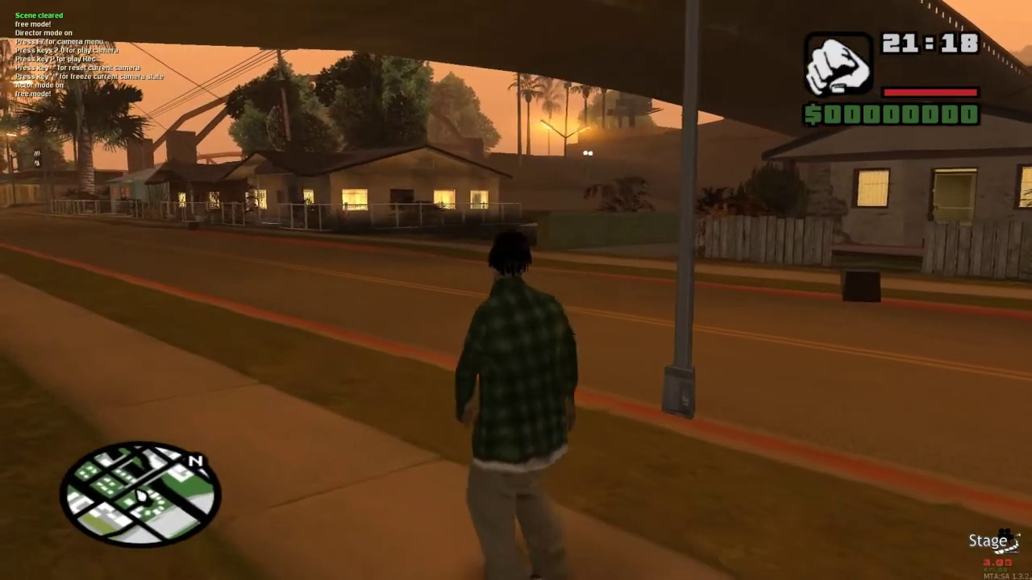
{"action": "key", "text": "w"}
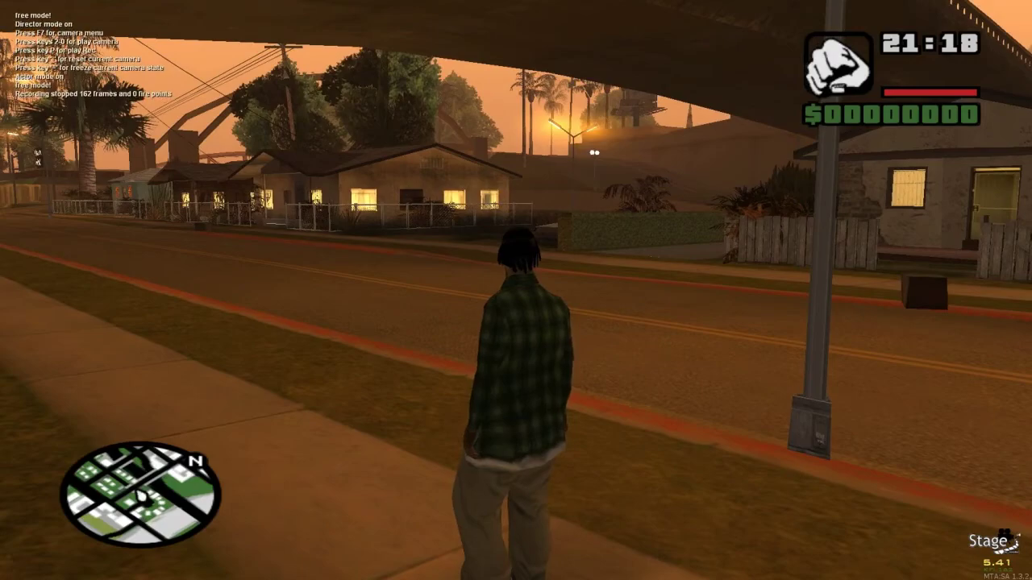
Replay the walk on a second ped and view it from overhead
{"action": "key", "text": "p"}
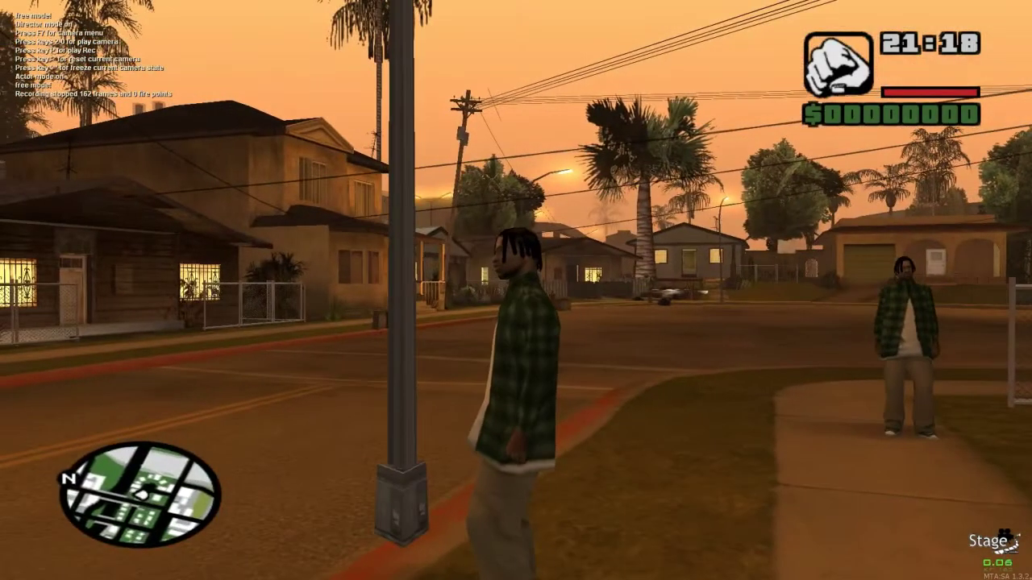
{"action": "key", "text": "w"}
{"action": "key", "text": "w"}
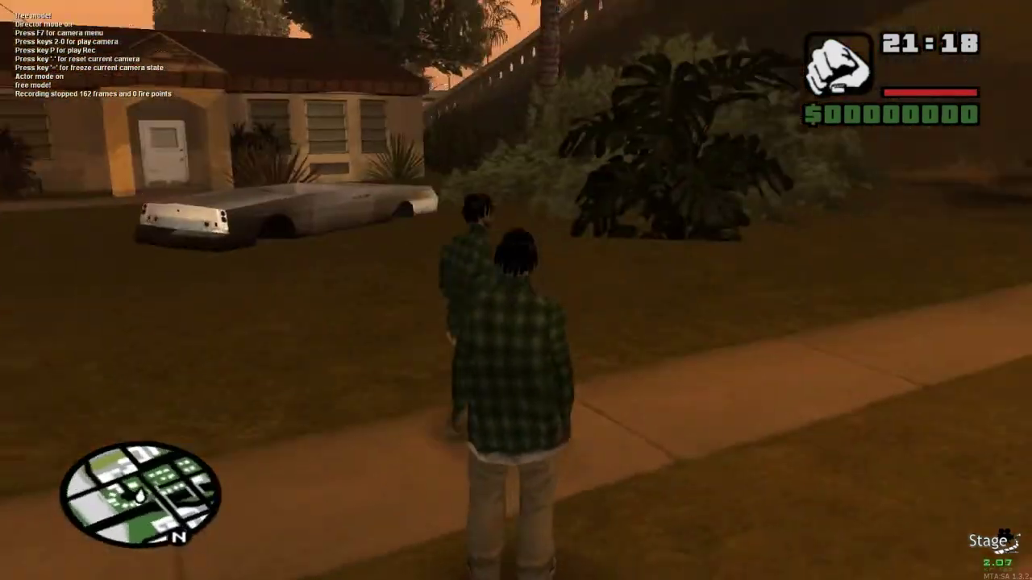
{"action": "key", "text": "w"}
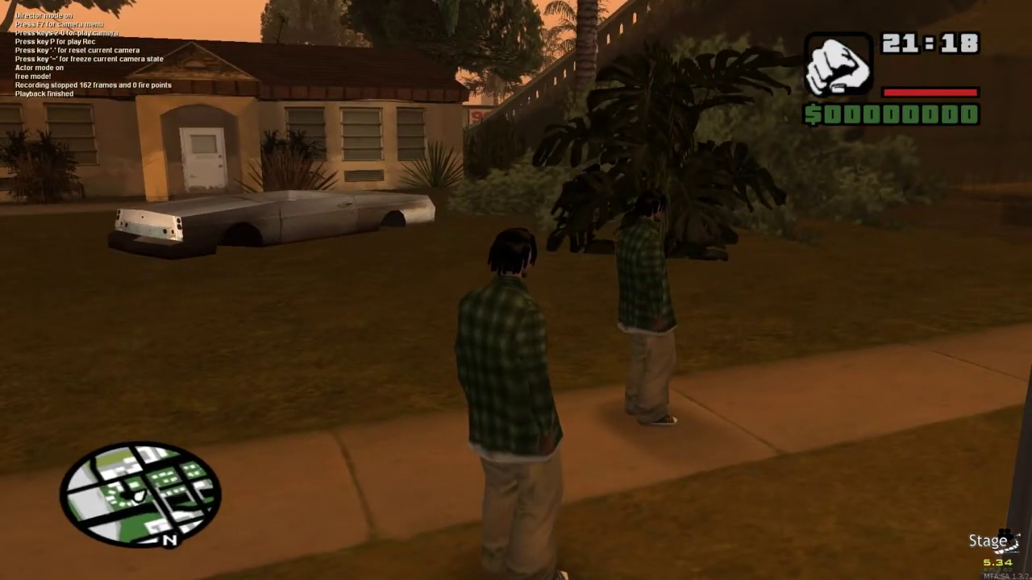
{"action": "key", "text": "w"}
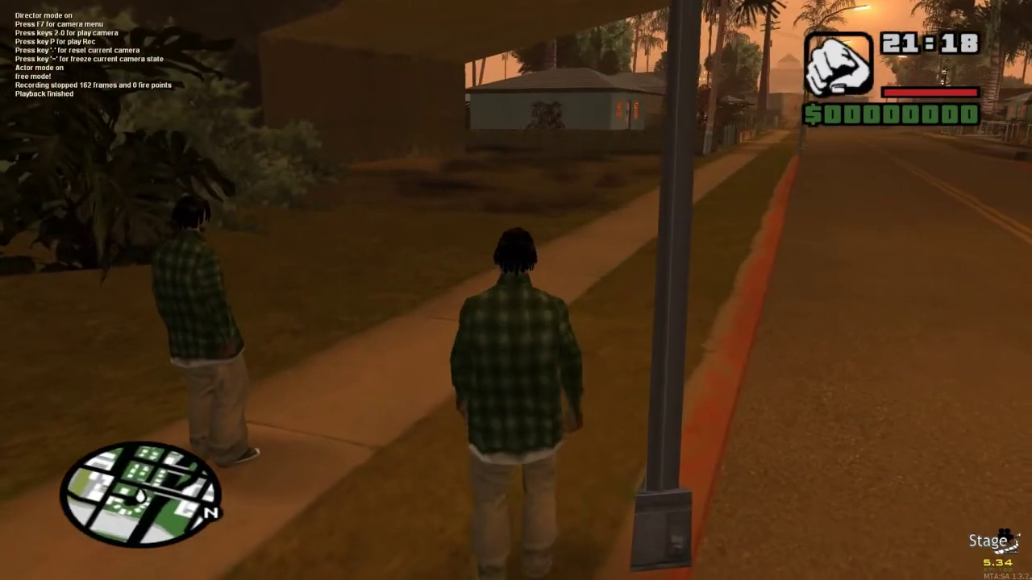
{"action": "key", "text": "v"}
{"action": "key", "text": "v"}
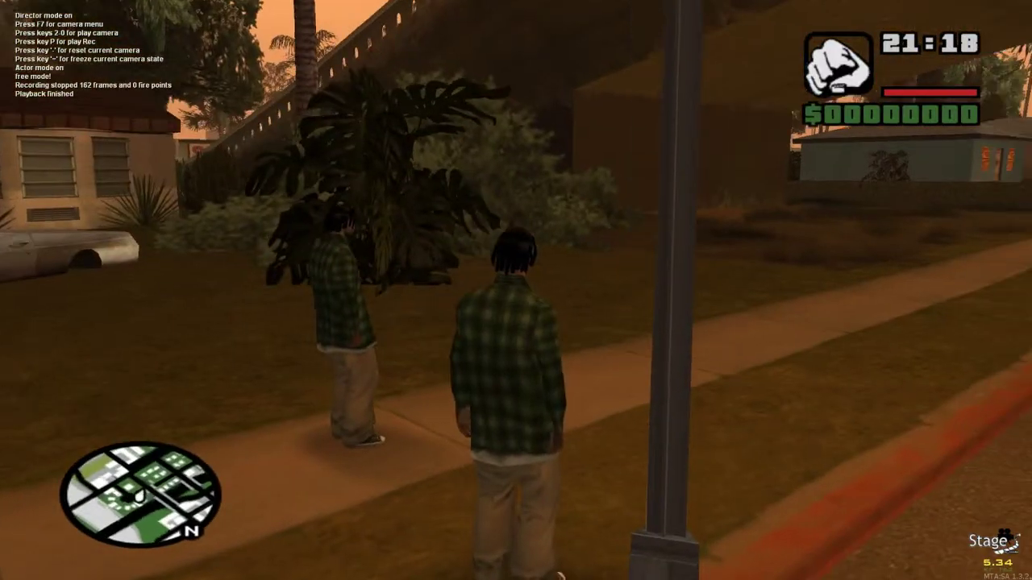
Walk and run around the standing actor along the sidewalk and street
{"action": "key", "text": "F7"}
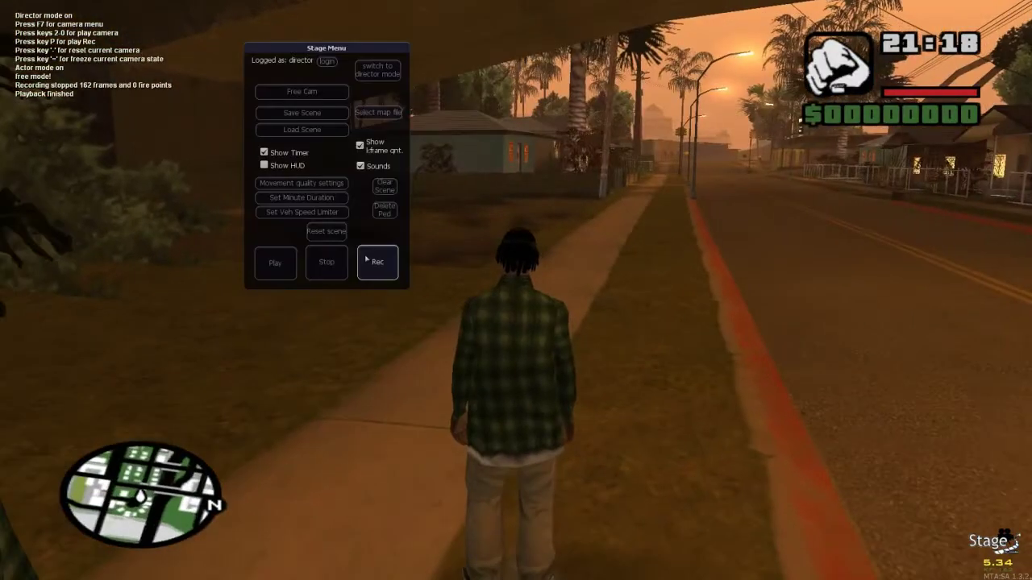
{"action": "left_click", "coordinate": [321, 184]}
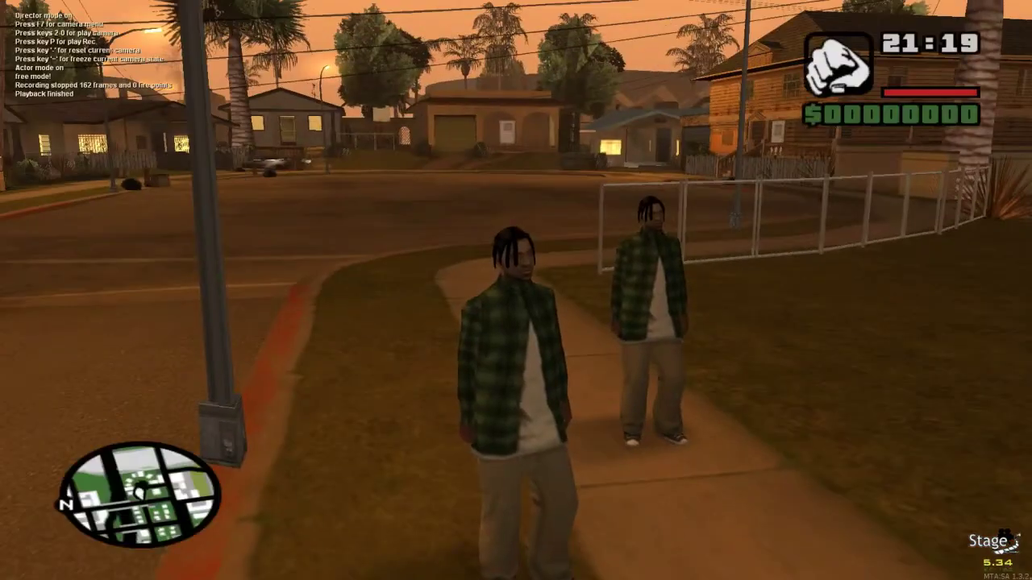
{"action": "key", "text": "w"}
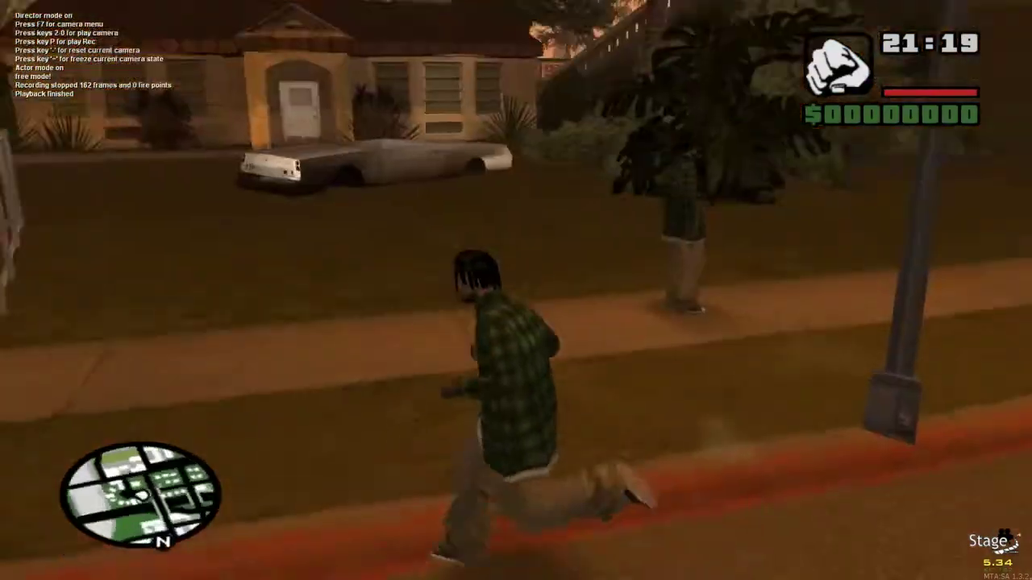
{"action": "key", "text": "w"}
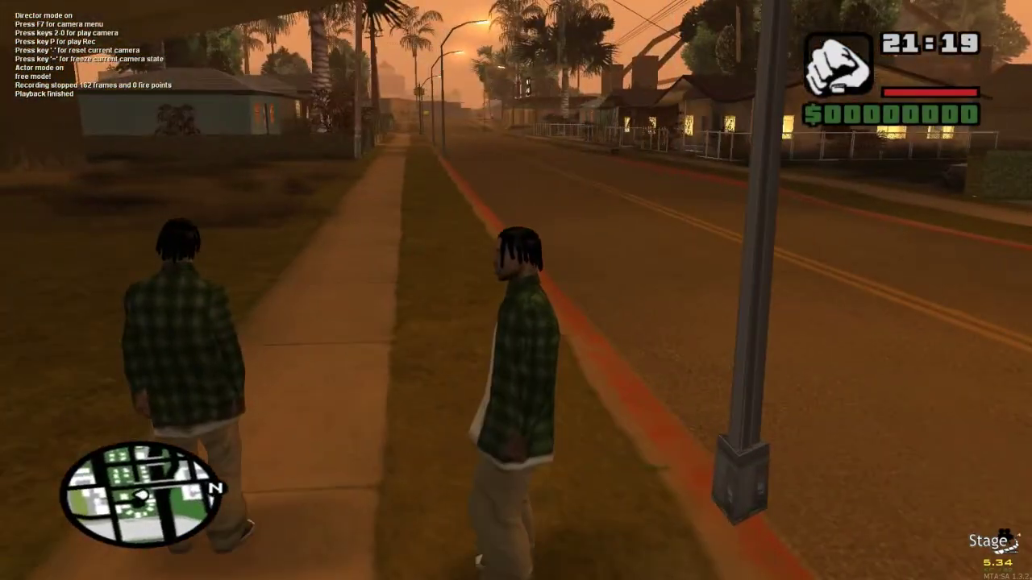
{"action": "key", "text": "w"}
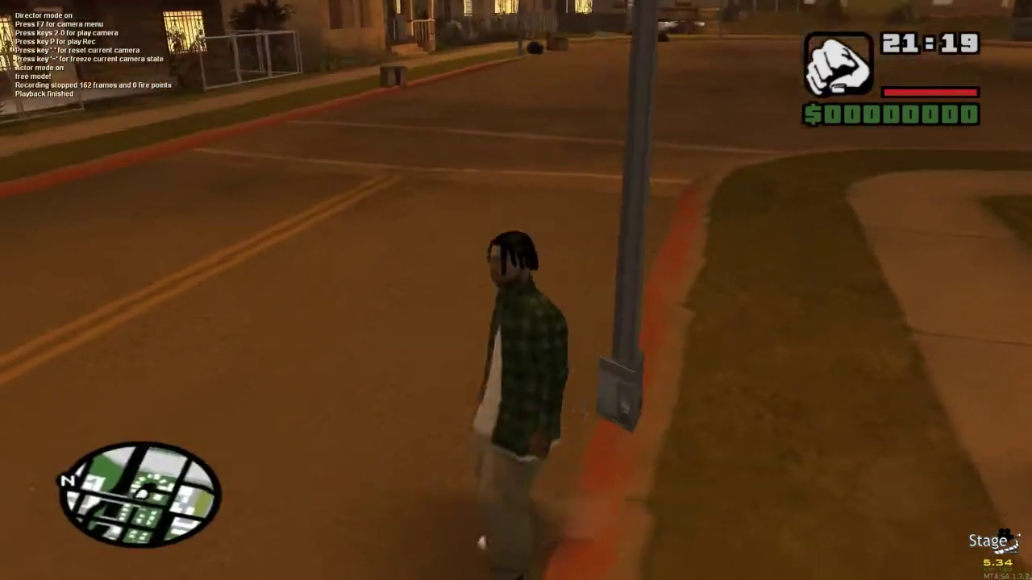
{"action": "key", "text": "w"}
{"action": "key", "text": "s"}
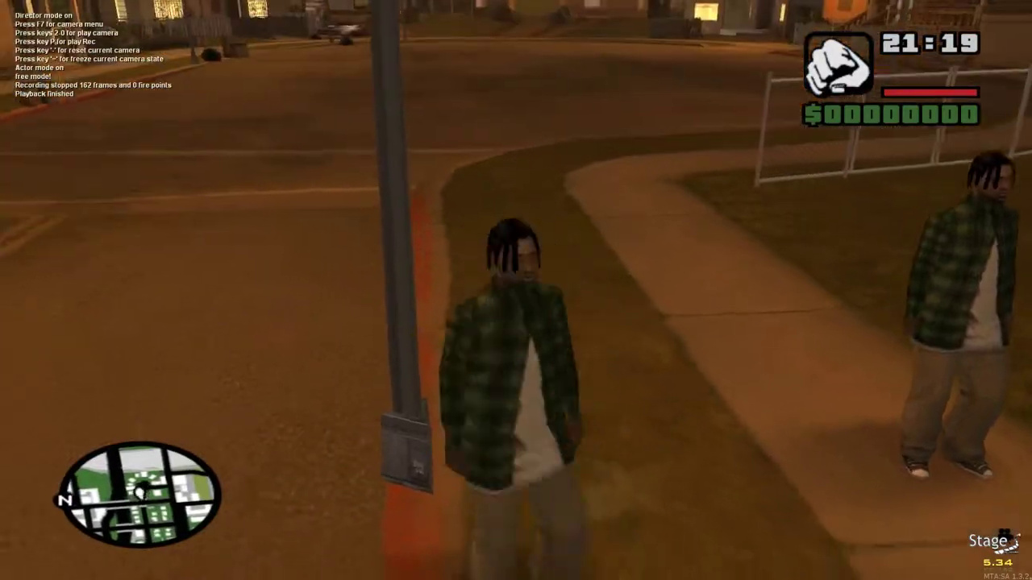
{"action": "key", "text": "w"}
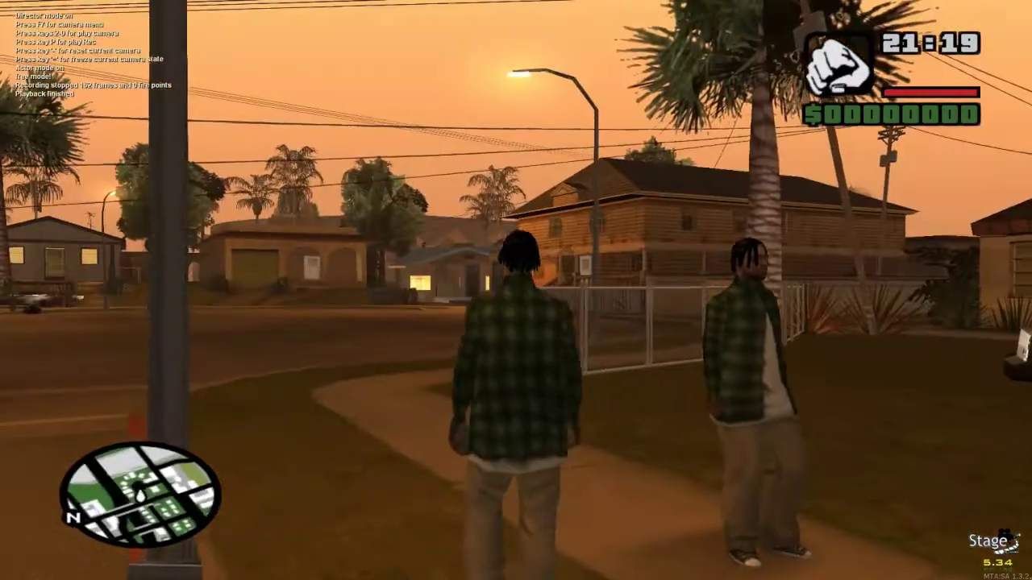
{"action": "key", "text": "w"}
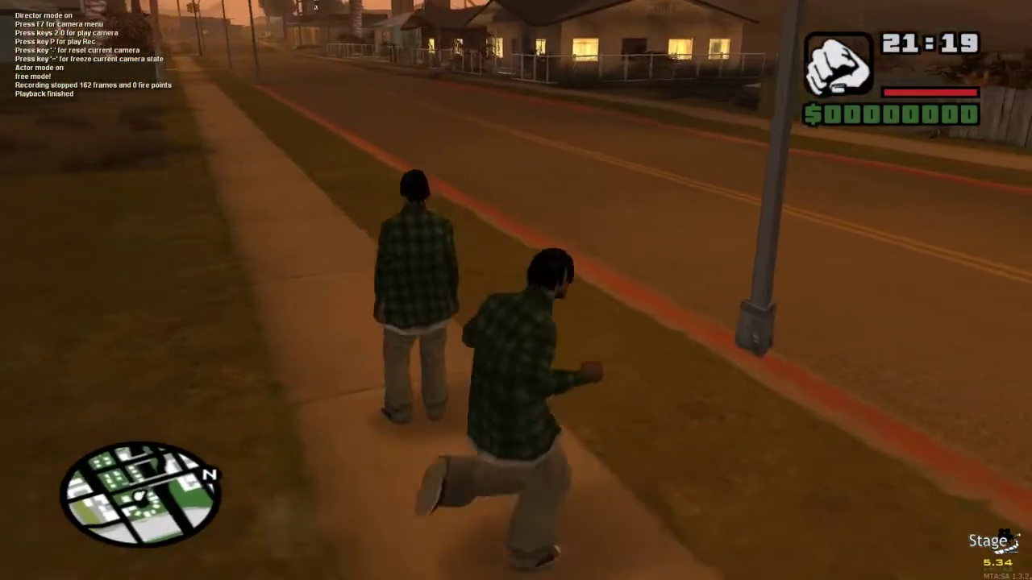
{"action": "key", "text": "w"}
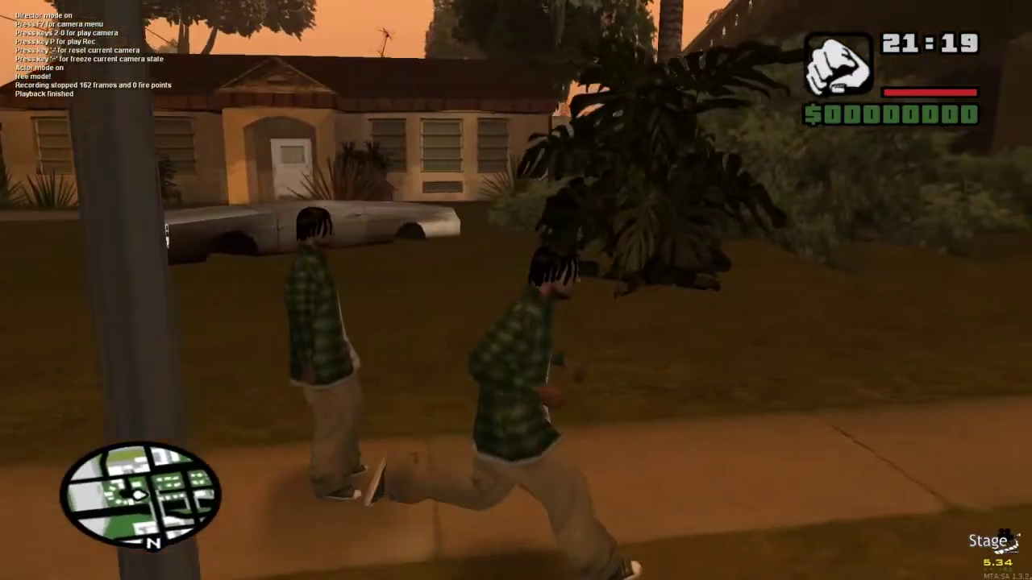
{"action": "key", "text": "w"}
Change the player's skin to Grove Jersey (107)
{"action": "key", "text": "F2"}
{"action": "key", "text": "F2"}
{"action": "key", "text": "F1"}
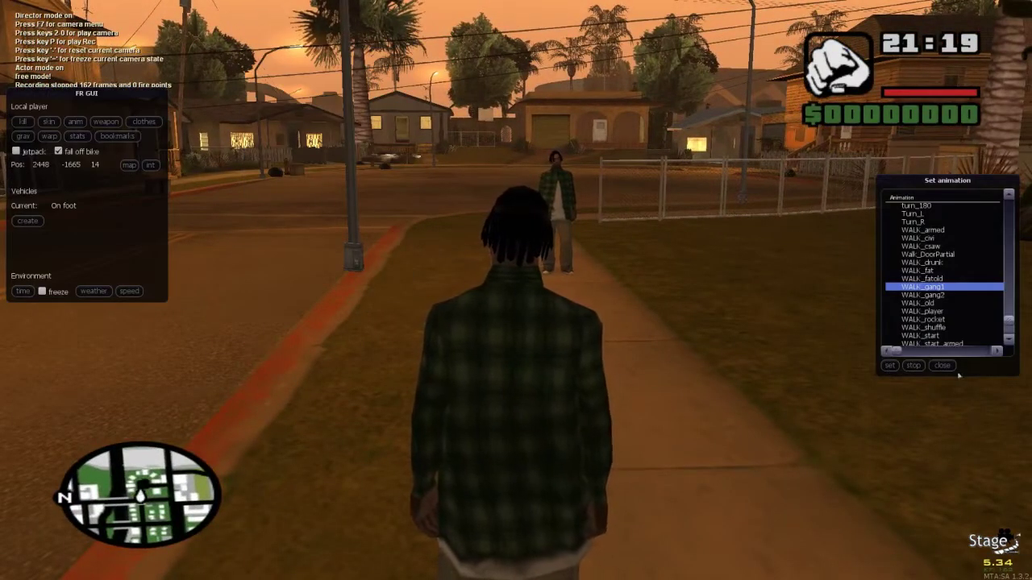
{"action": "left_click", "coordinate": [942, 365]}
{"action": "left_click", "coordinate": [49, 122]}
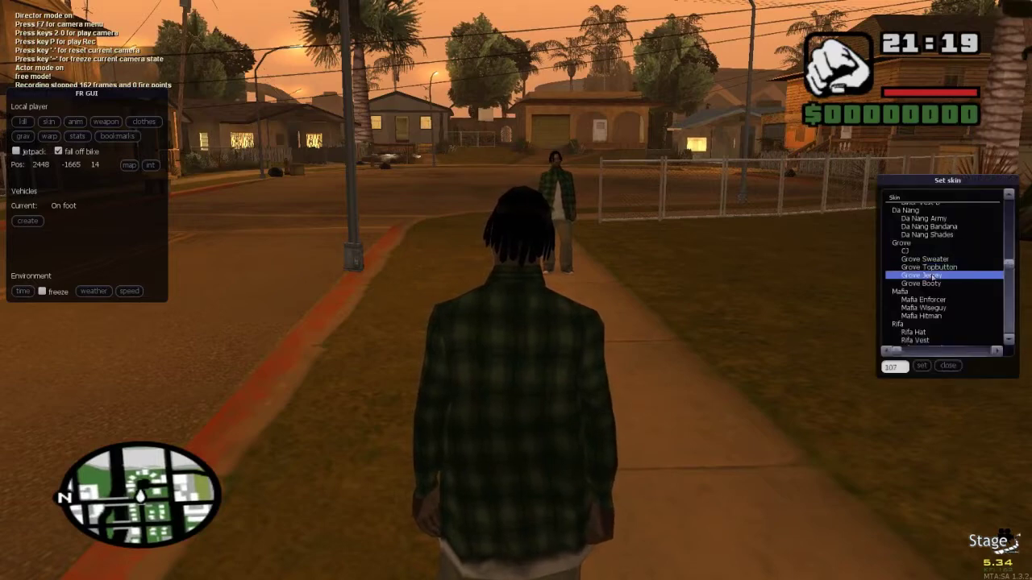
{"action": "double_click", "coordinate": [932, 277]}
{"action": "key", "text": "F1"}
{"action": "key", "text": "F1"}
{"action": "key", "text": "F1"}
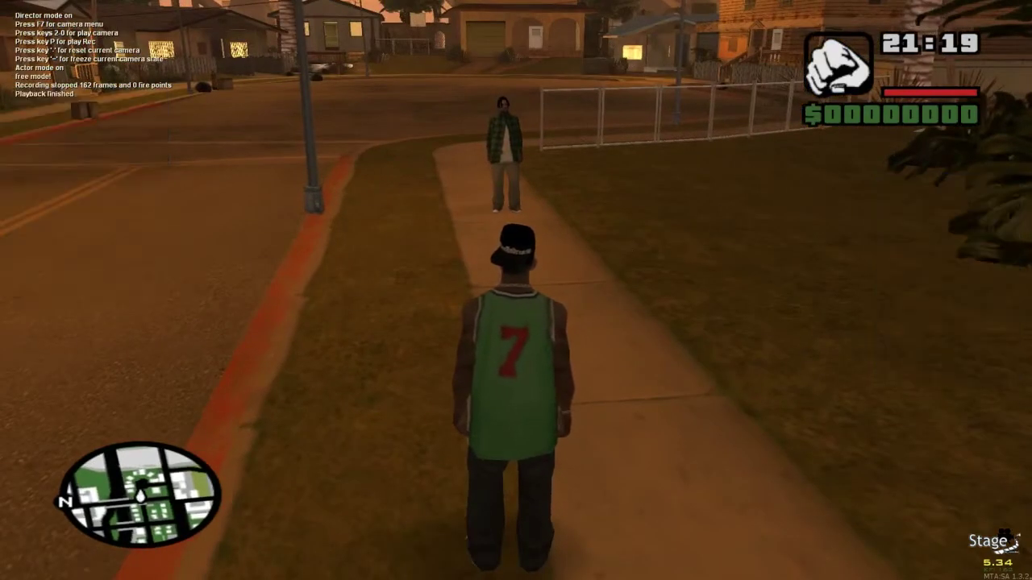
Clear the recorded scene and confirm, removing the second ped
{"action": "key", "text": "F2"}
{"action": "left_click", "coordinate": [384, 188]}
{"action": "left_click", "coordinate": [231, 191]}
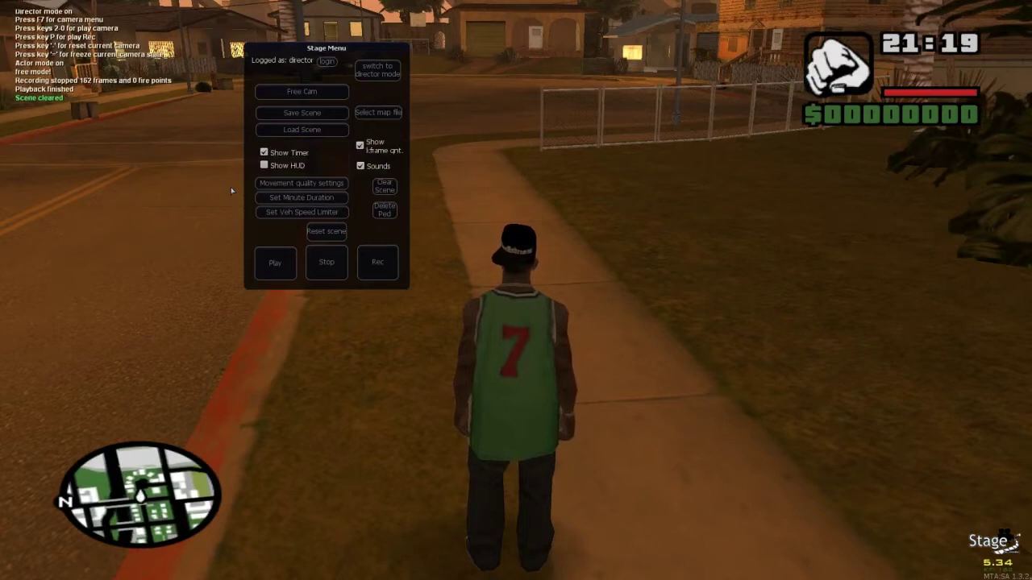
{"action": "key", "text": "F2"}
{"action": "key", "text": "F1"}
{"action": "key", "text": "F1"}
{"action": "key", "text": "F2"}
{"action": "key", "text": "F2"}
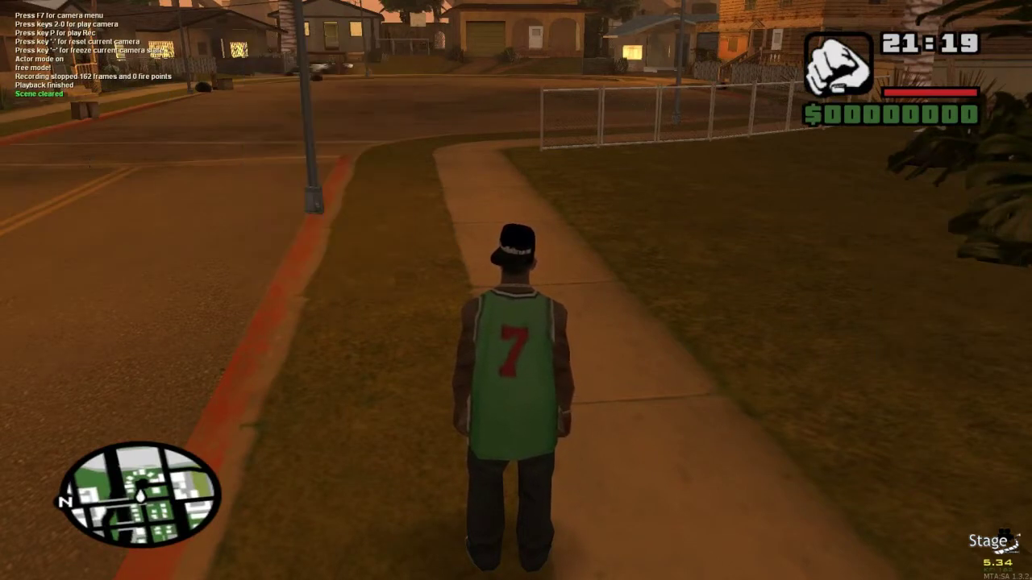
{"action": "key", "text": "F1"}
Close the skin chooser and browse the animation groups, peeking into GHETTO_DB
{"action": "left_click", "coordinate": [947, 365]}
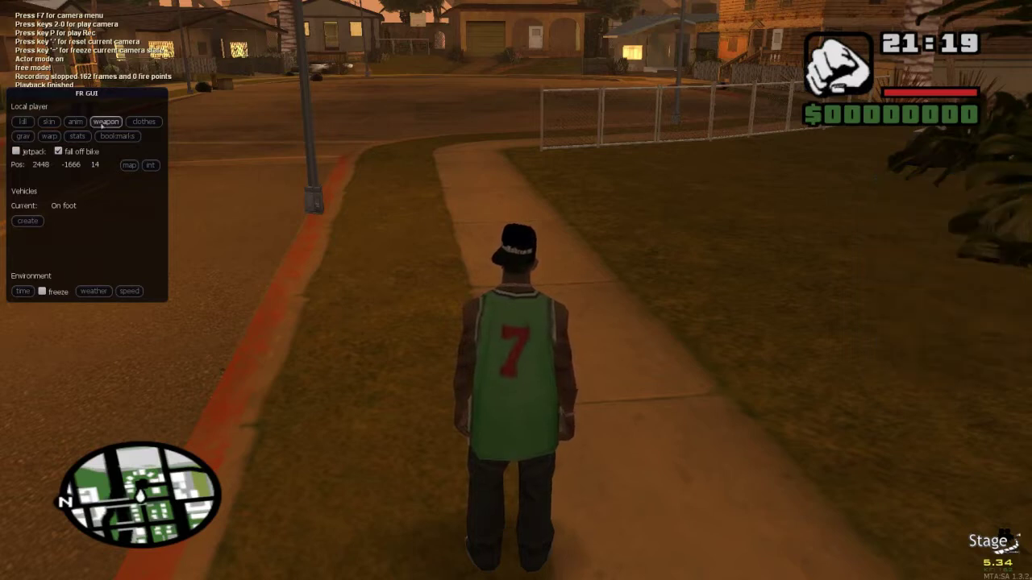
{"action": "left_click", "coordinate": [76, 122]}
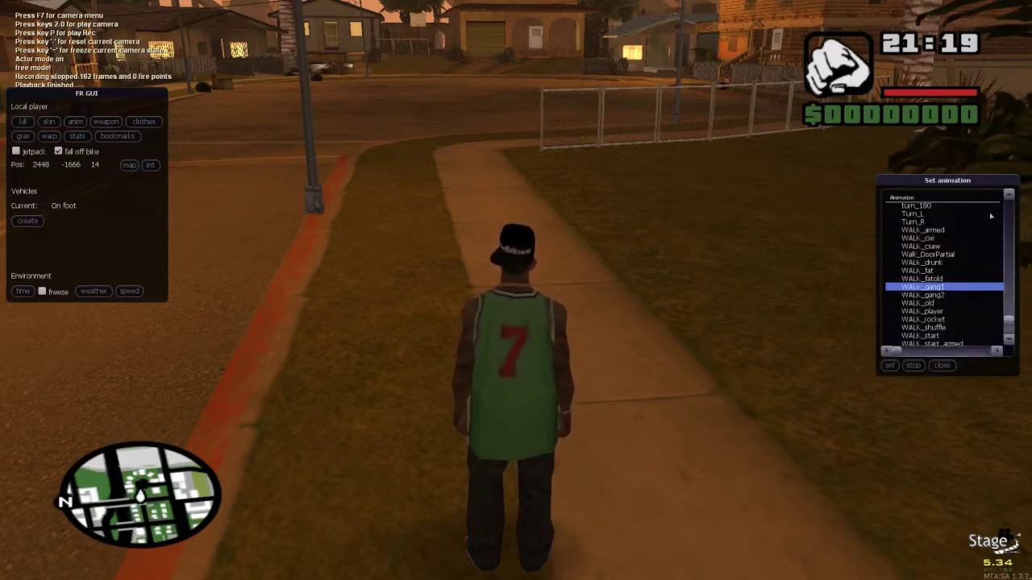
{"action": "left_click_drag", "start_coordinate": [1008, 317], "coordinate": [1001, 203]}
{"action": "double_click", "coordinate": [944, 209]}
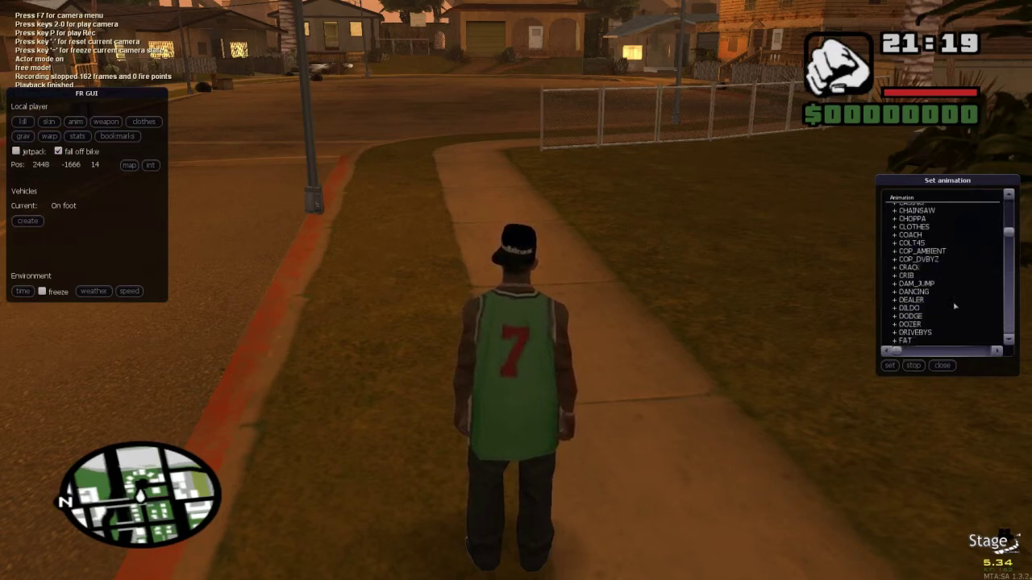
{"action": "scroll", "coordinate": [954, 306], "scroll_direction": "down", "scroll_amount": 1}
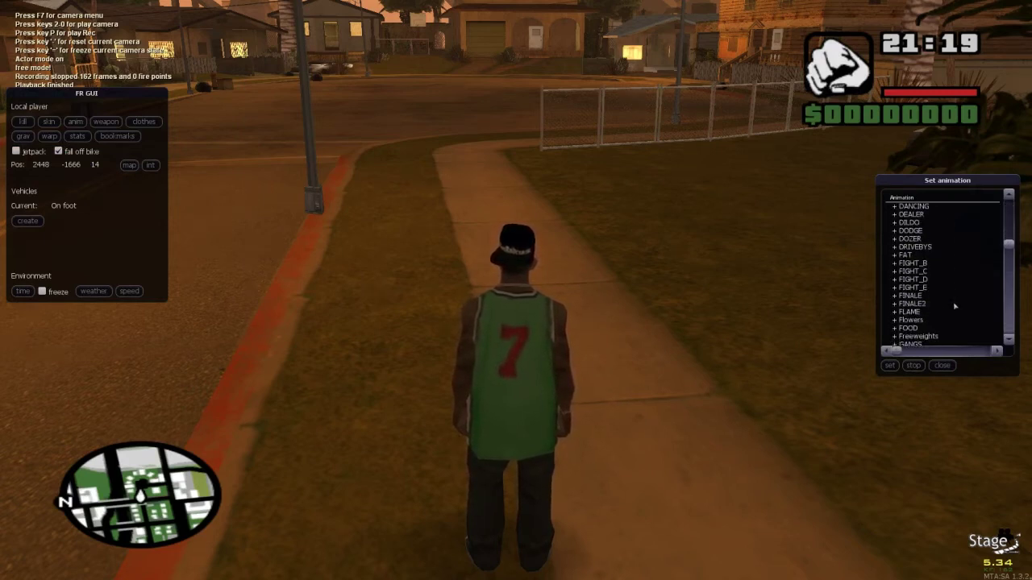
{"action": "scroll", "coordinate": [929, 291], "scroll_direction": "down", "scroll_amount": 3}
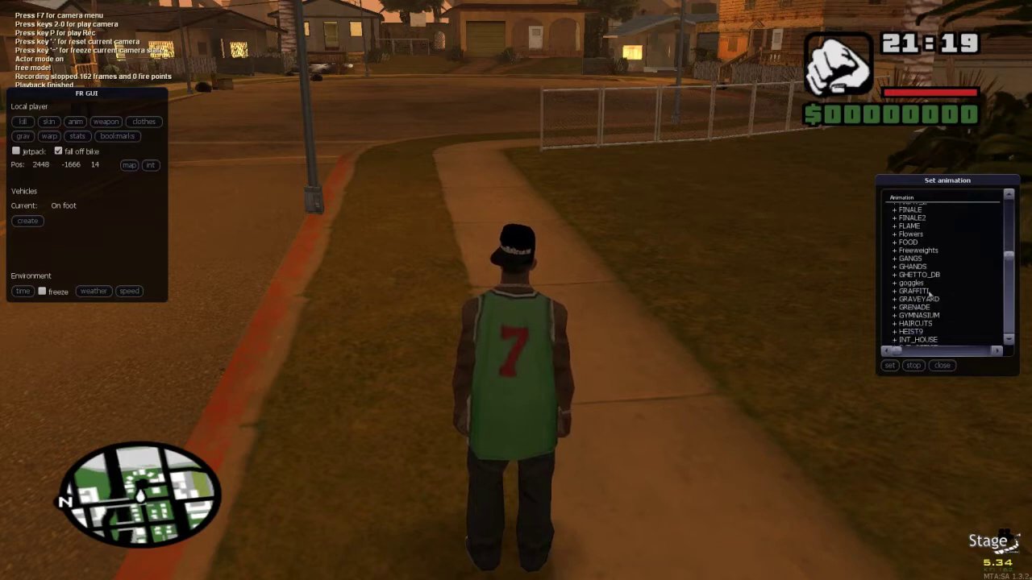
{"action": "double_click", "coordinate": [931, 275]}
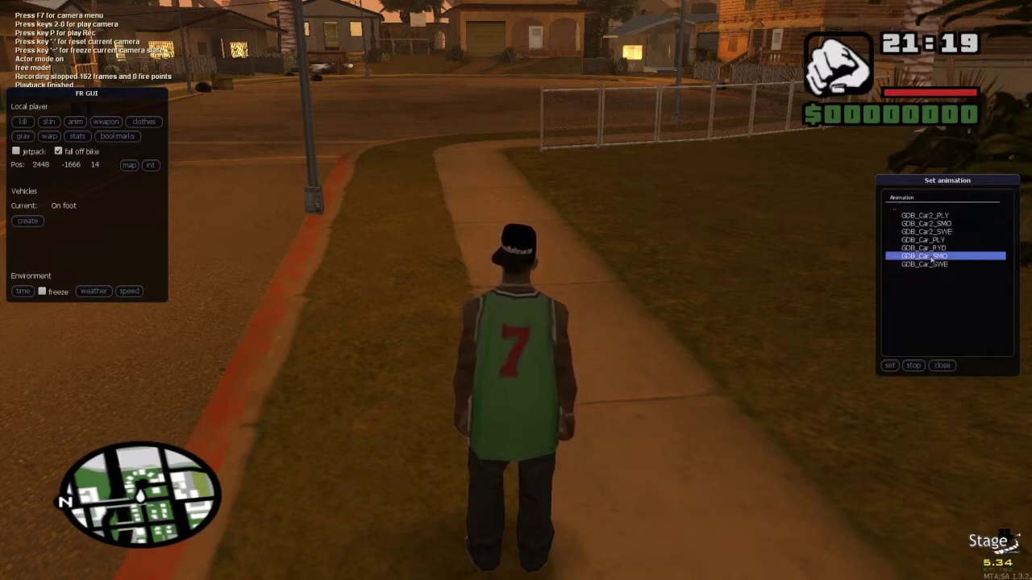
{"action": "double_click", "coordinate": [905, 211]}
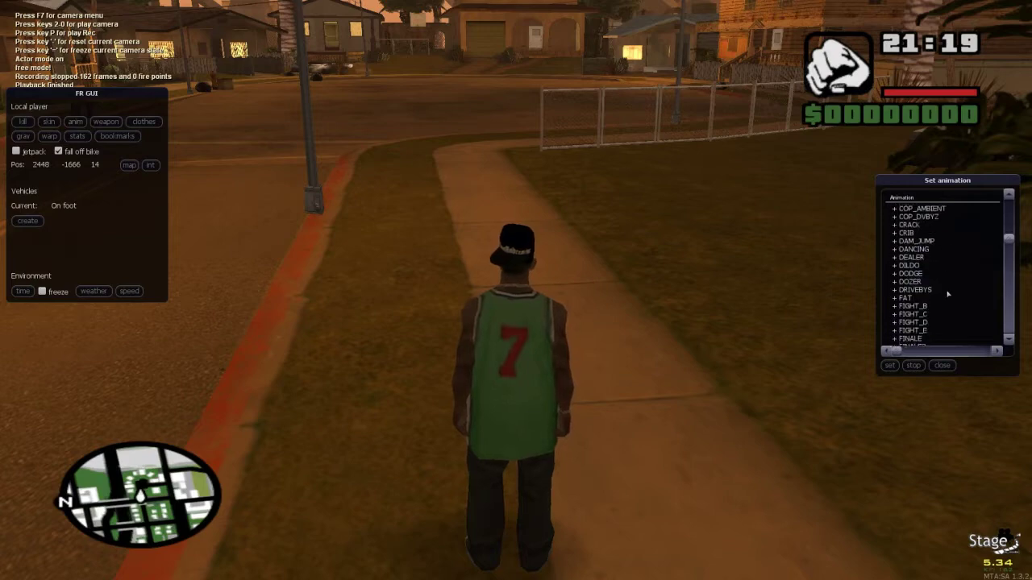
Try GANGS animations on CJ, settling on prtial_gngtlkG, then close the panels
{"action": "double_click", "coordinate": [911, 302]}
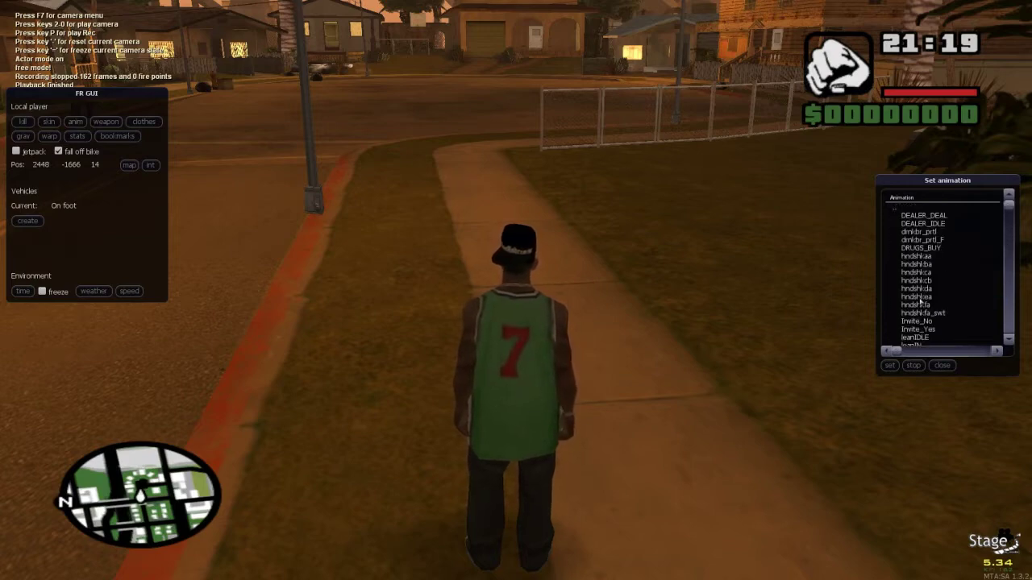
{"action": "double_click", "coordinate": [919, 298]}
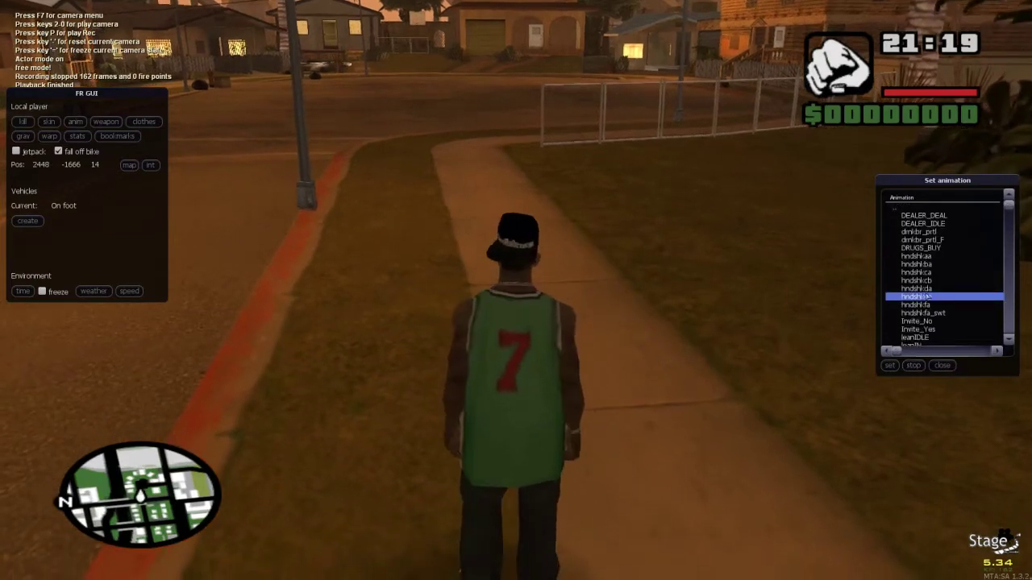
{"action": "left_click", "coordinate": [927, 232]}
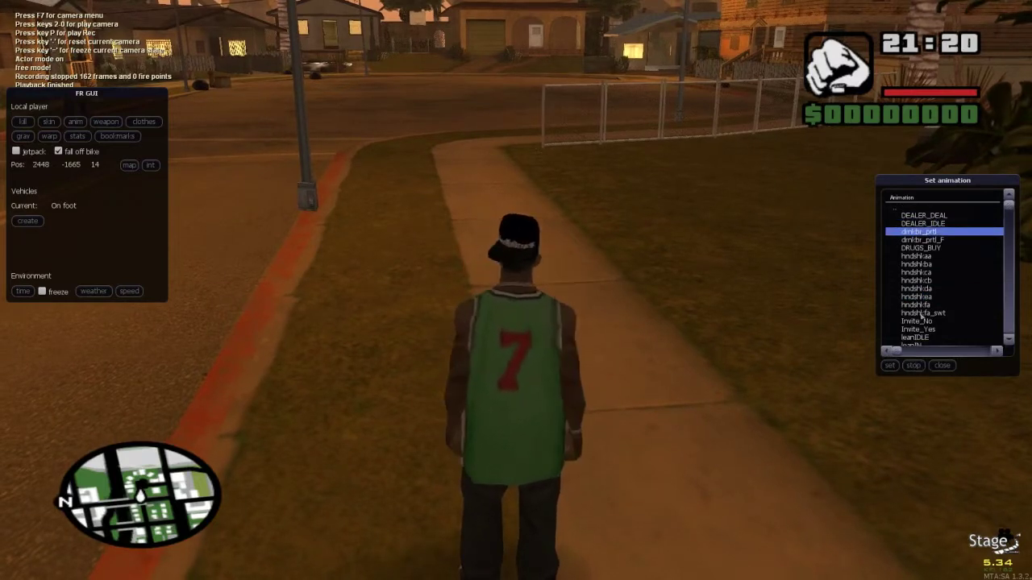
{"action": "left_click", "coordinate": [913, 366]}
{"action": "scroll", "coordinate": [933, 321], "scroll_direction": "down", "scroll_amount": 3}
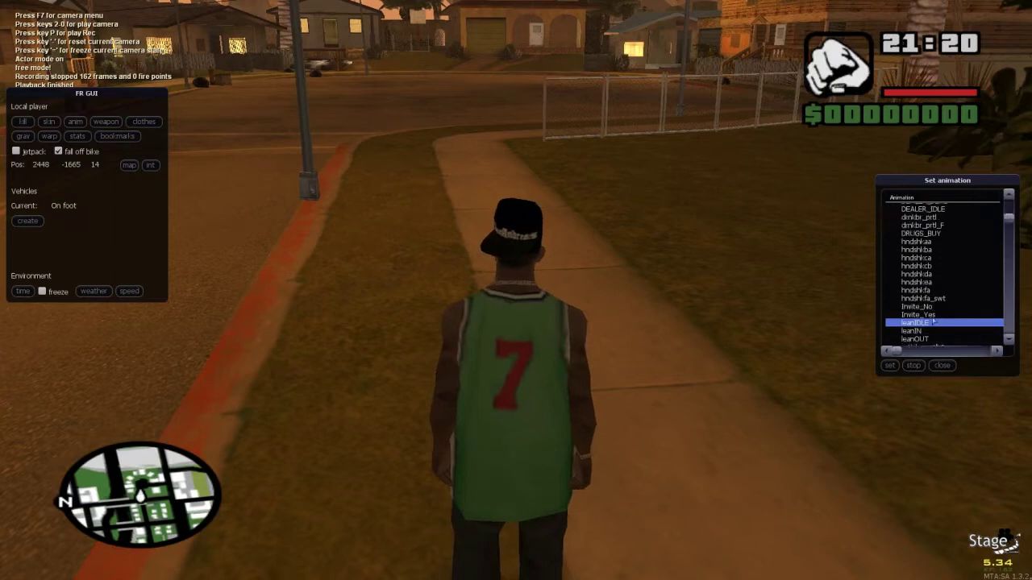
{"action": "double_click", "coordinate": [930, 315]}
{"action": "scroll", "coordinate": [928, 326], "scroll_direction": "down", "scroll_amount": 2}
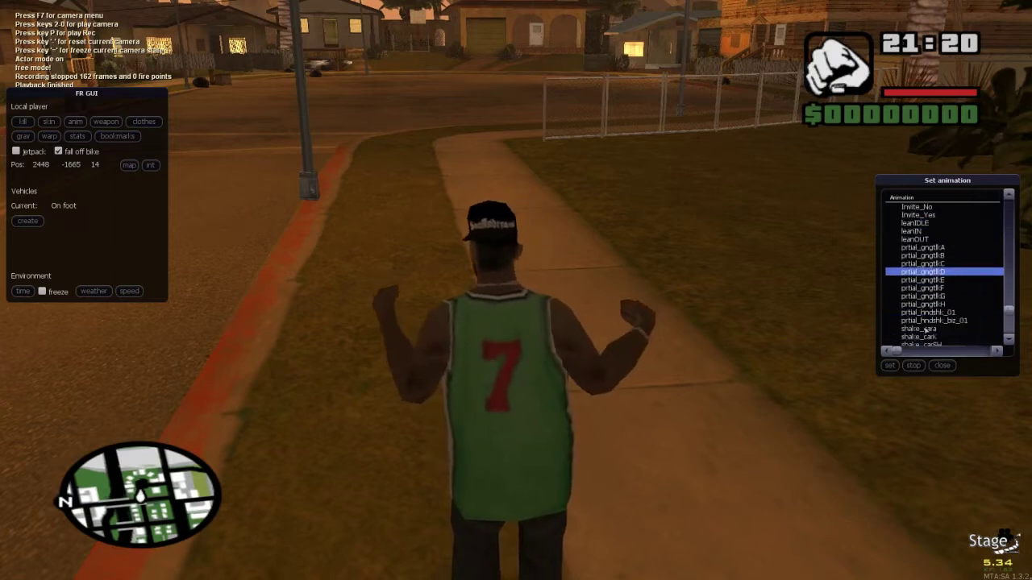
{"action": "double_click", "coordinate": [923, 295]}
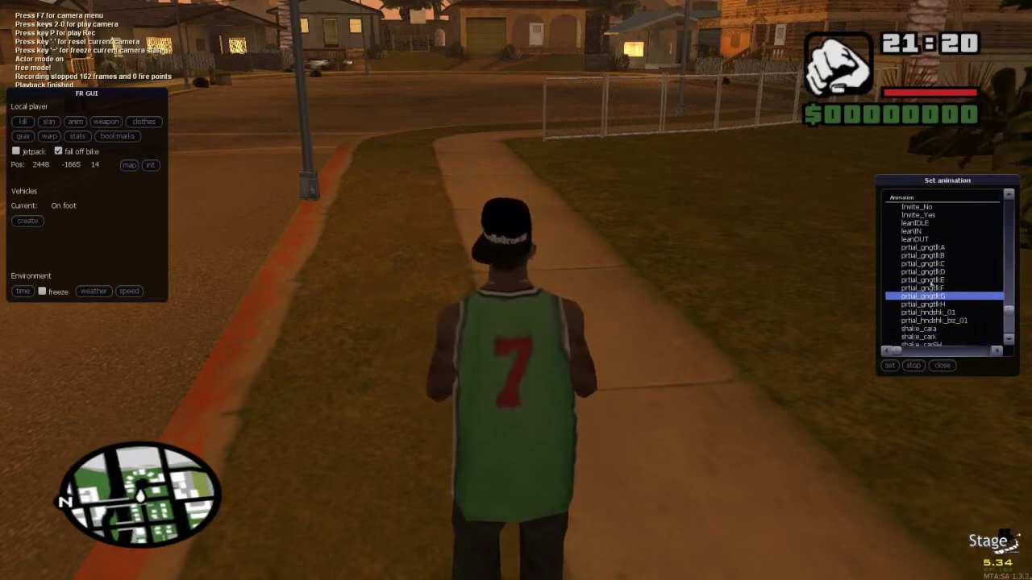
{"action": "key", "text": "F1"}
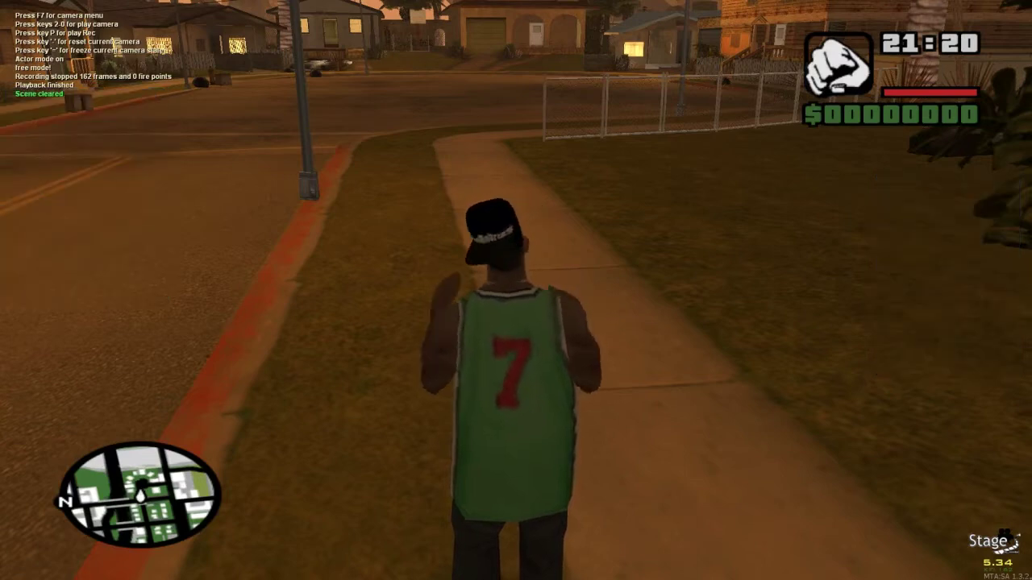
Save CJ's current gang-talk animation to slot 1
{"action": "key", "text": "1"}
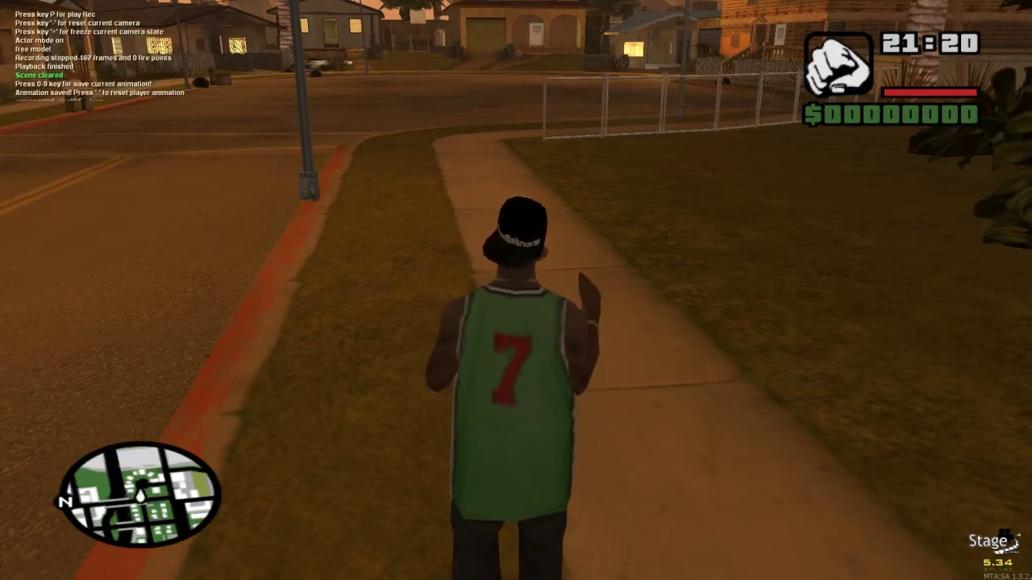
{"action": "key", "text": "F2"}
{"action": "key", "text": "F1"}
{"action": "key", "text": "F1"}
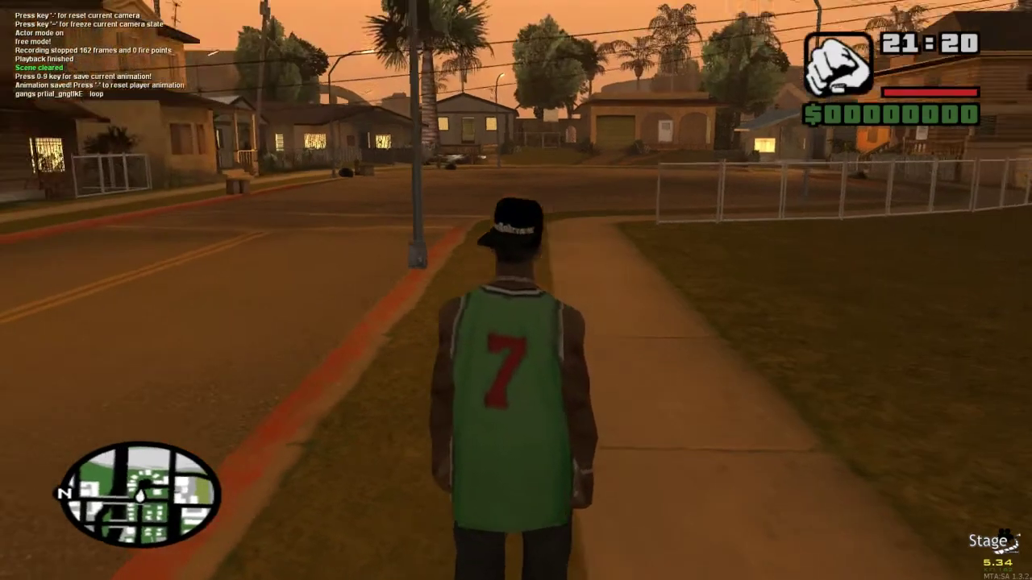
{"action": "key", "text": "F2"}
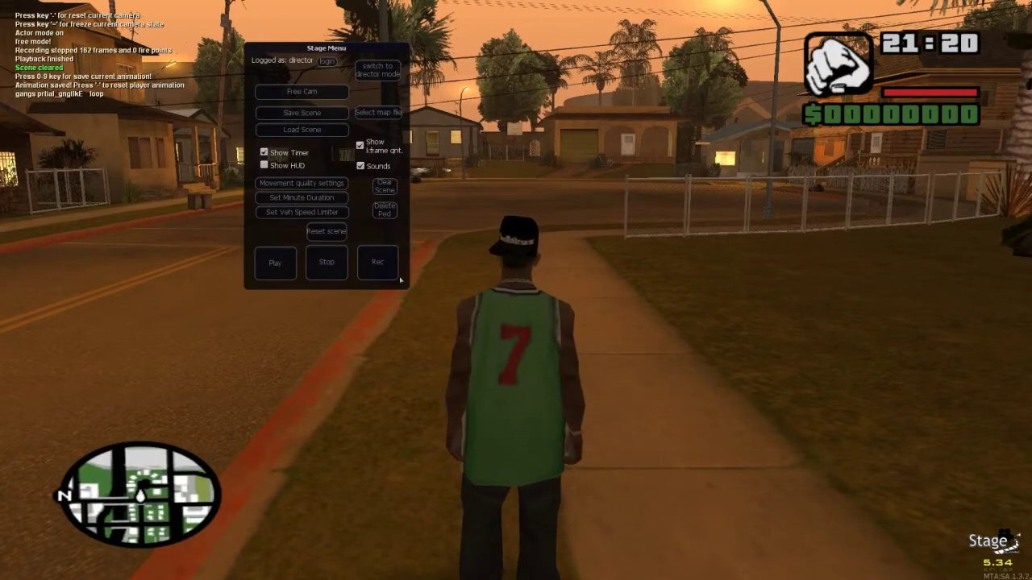
Record a new take of CJ walking forward along the sidewalk
{"action": "left_click", "coordinate": [391, 273]}
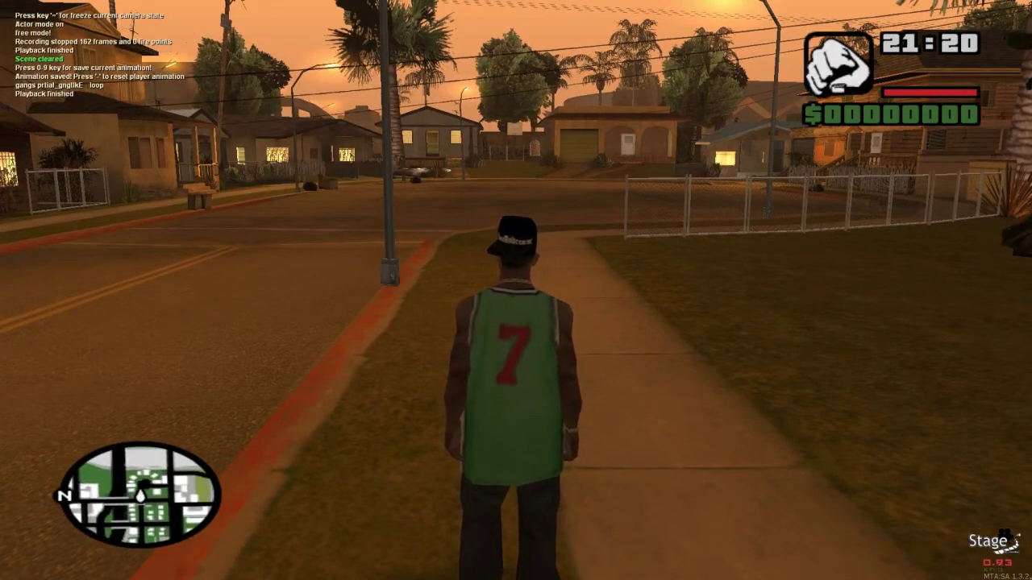
{"action": "key", "text": "w"}
{"action": "key", "text": "w"}
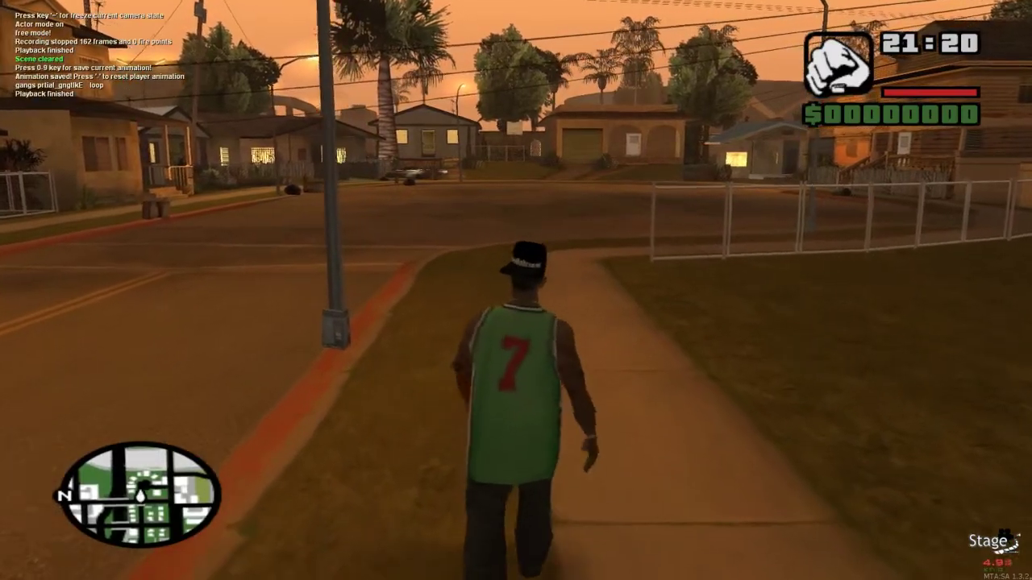
{"action": "key", "text": "w"}
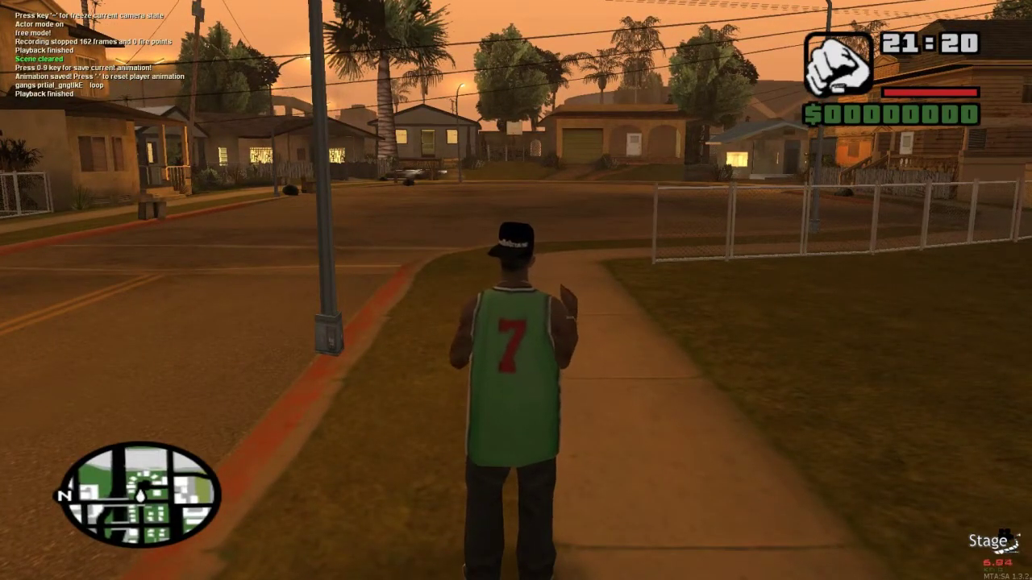